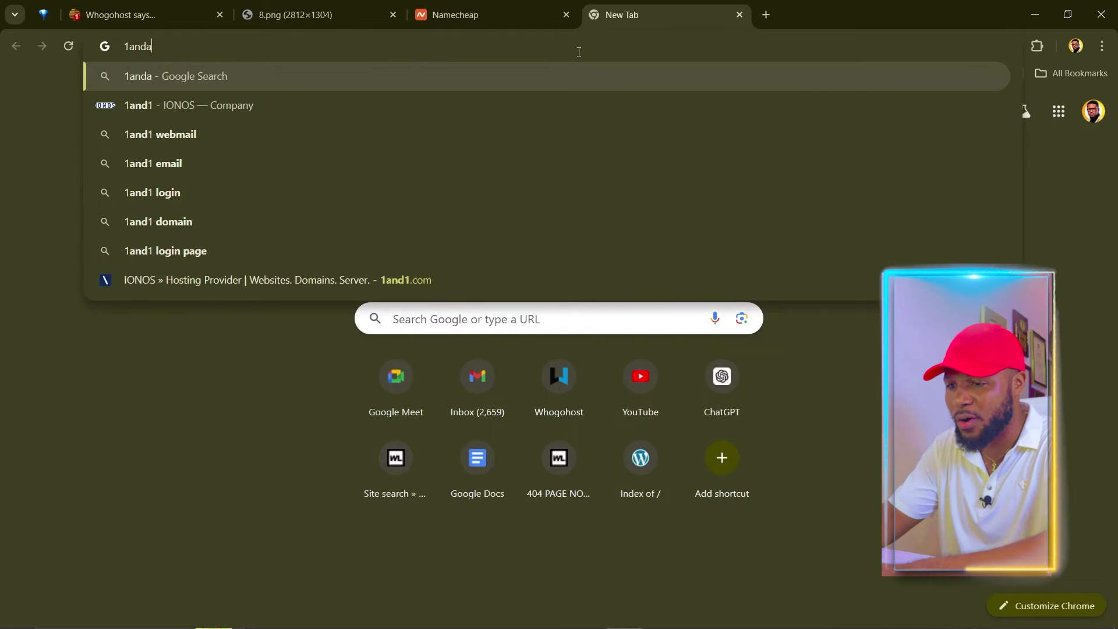
# Open the IONOS website and check the availability of the domain 7figurebossacademytest.com
pyautogui.write('.c')
pyautogui.press('Return')
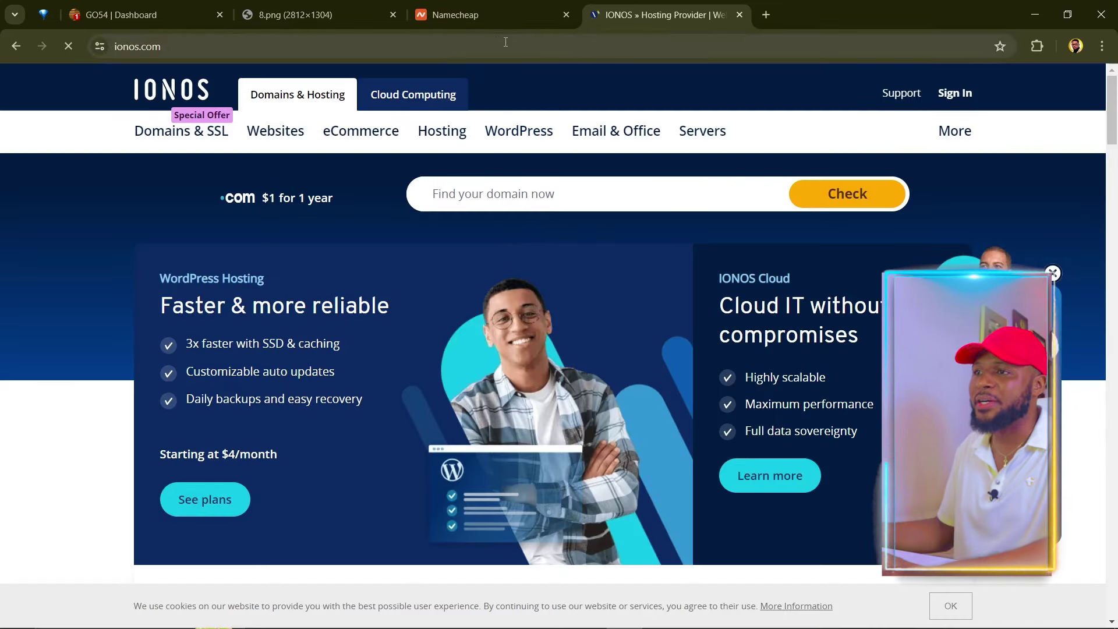
pyautogui.click(488, 17)
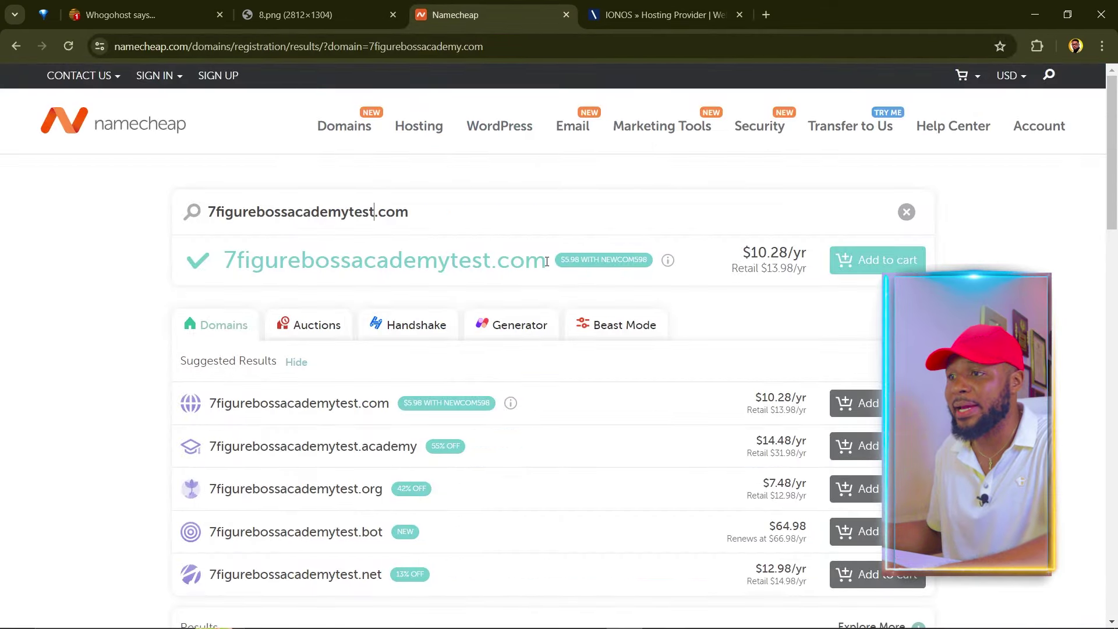
pyautogui.hotkey('ctrl', 'Tab')
pyautogui.click(501, 275)
pyautogui.write('7figurebossacademytest.com')
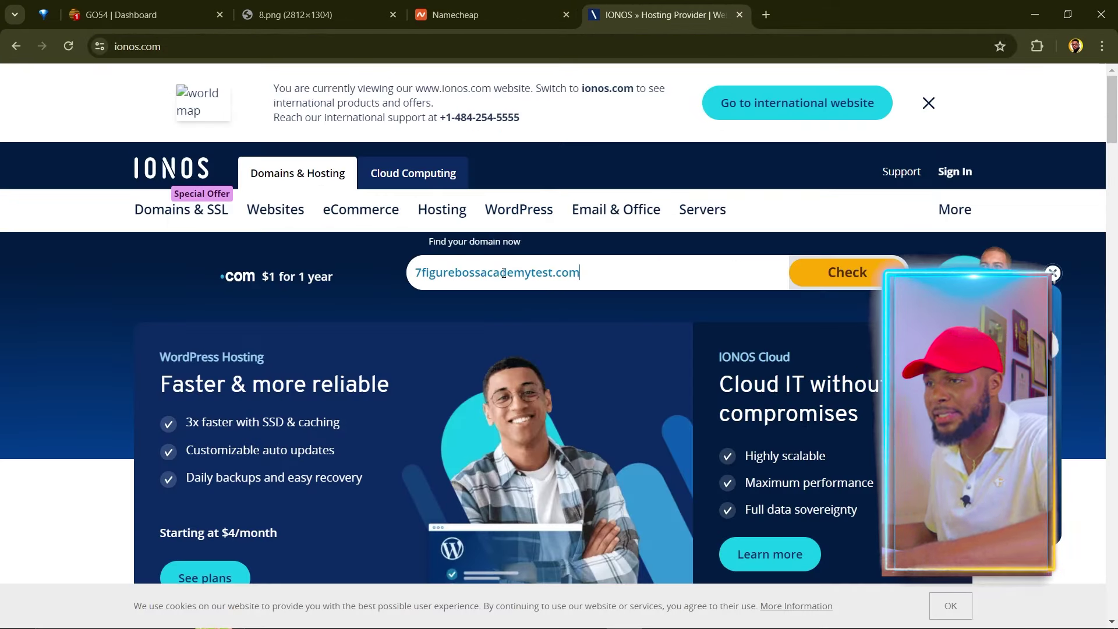
pyautogui.press('Return')
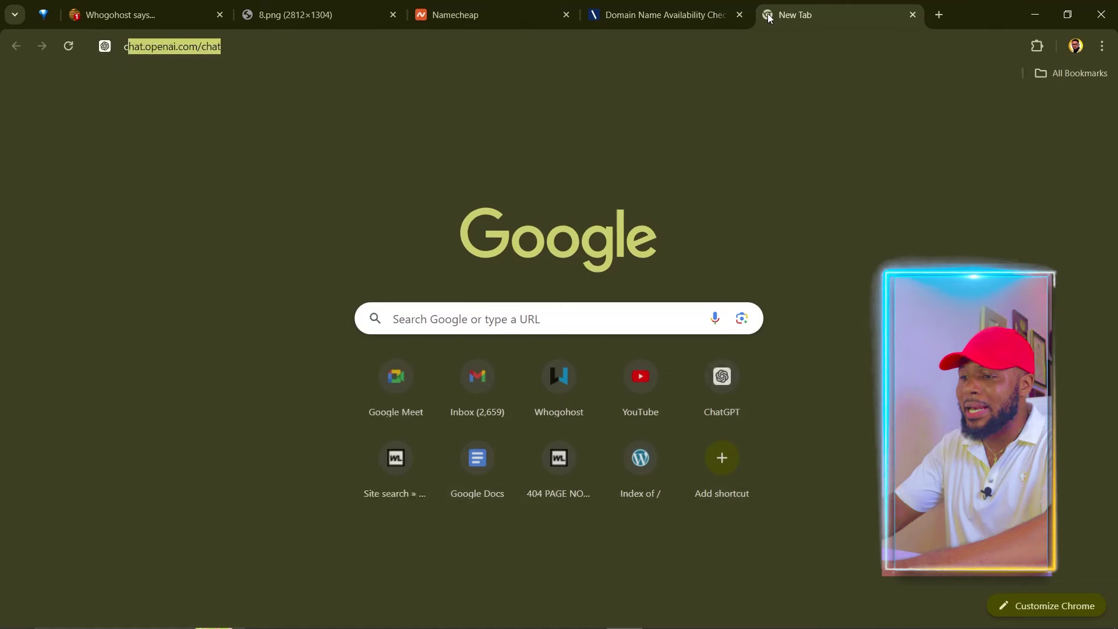
# Open the Cloudways sign-up page and sign up with the academy's Google account
pyautogui.write('cloudways.com/signup?ref_id=web_navbar')
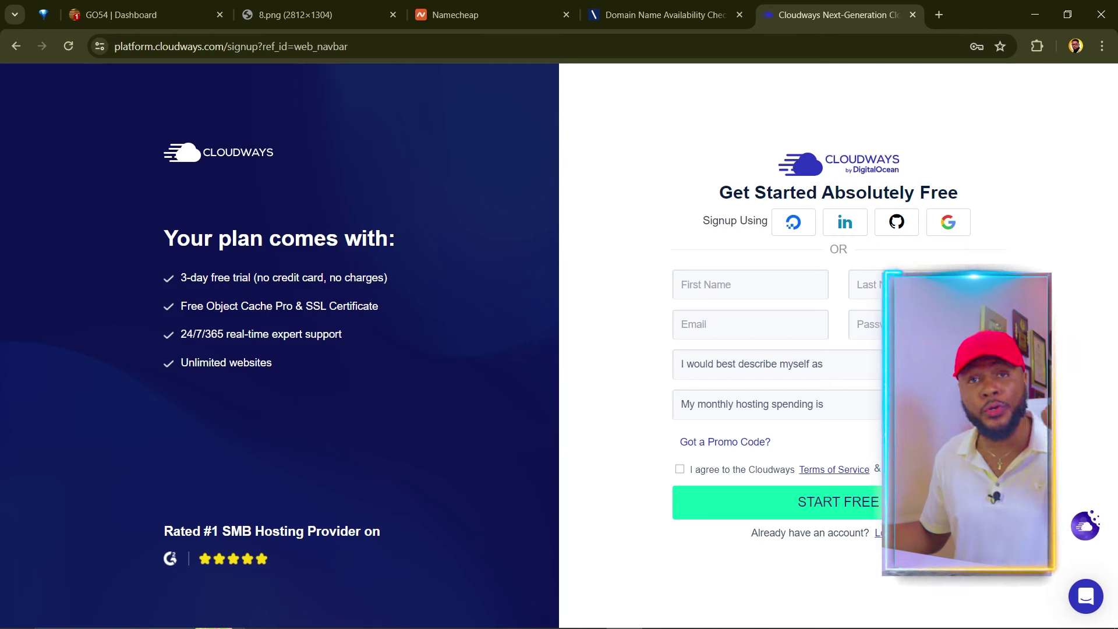
pyautogui.click(948, 229)
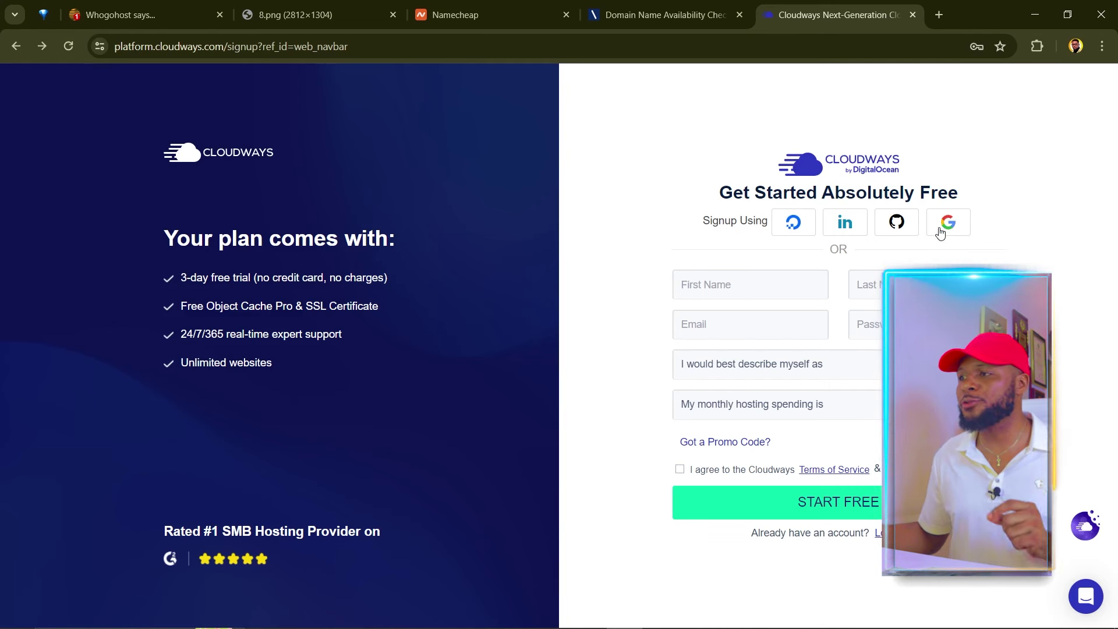
pyautogui.click(944, 226)
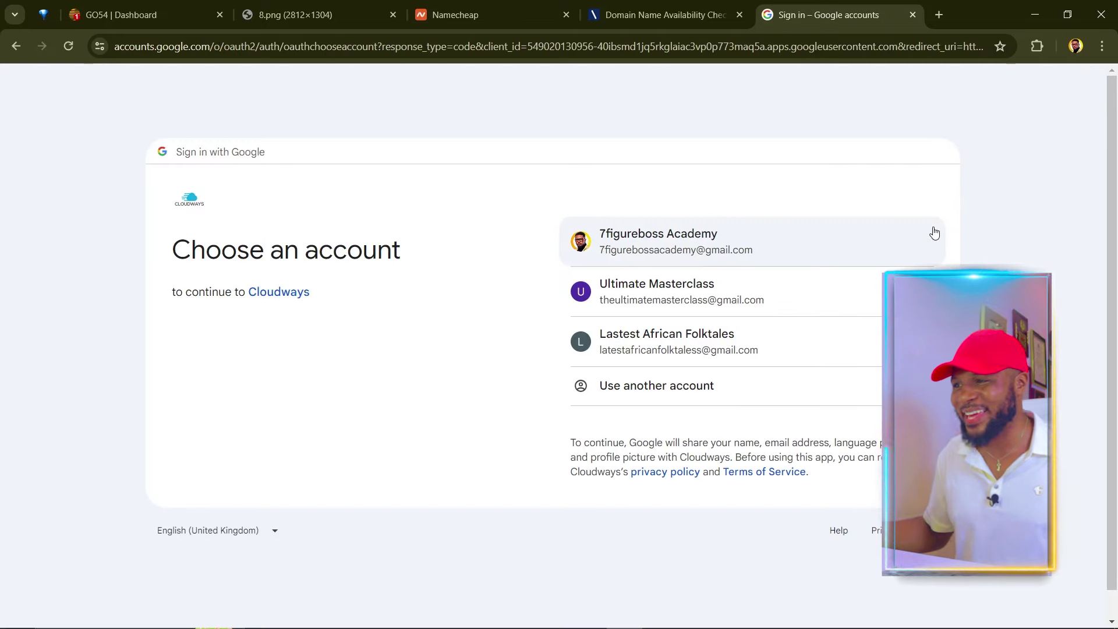
pyautogui.click(934, 233)
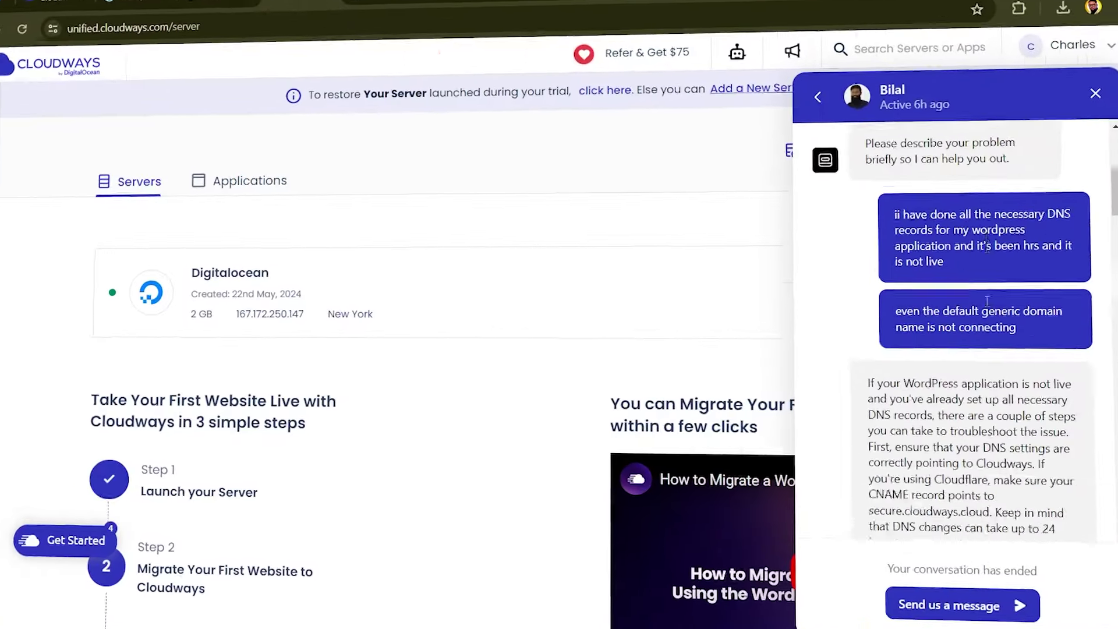
# Read the support chat about the DNS and SSL problem to its end and rate it with the star-eyed face
pyautogui.scroll(-12, 987, 299)
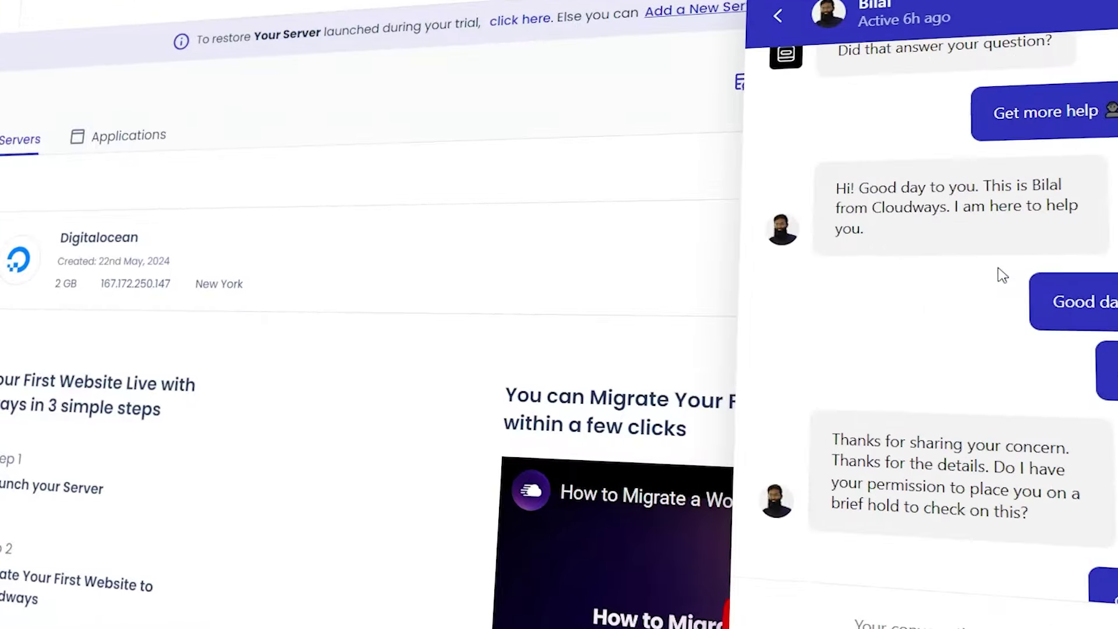
pyautogui.scroll(-15, 1003, 276)
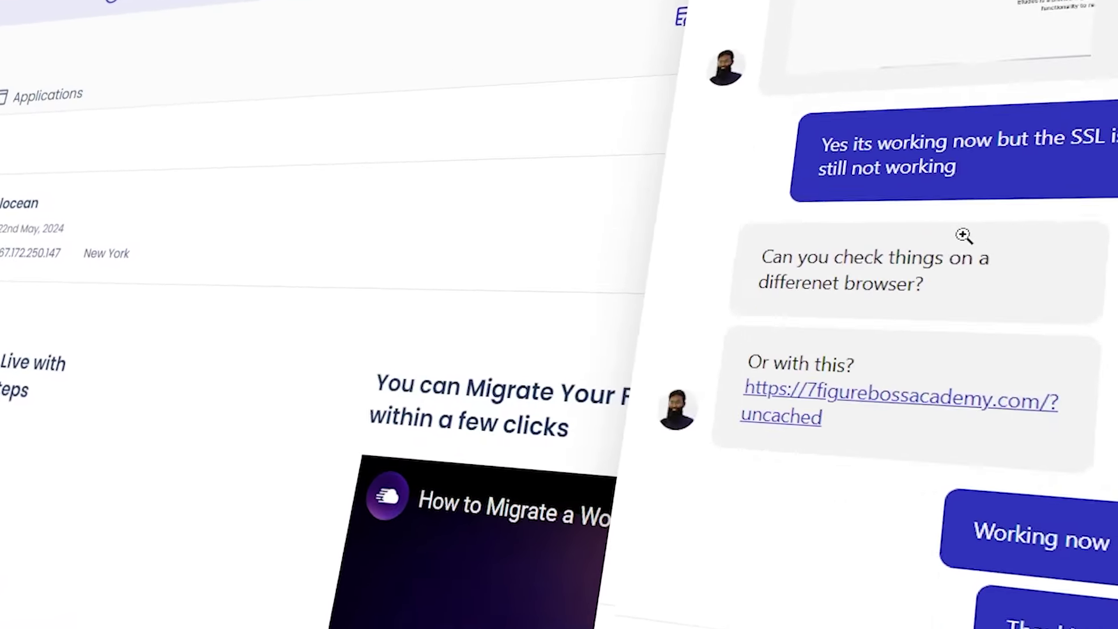
pyautogui.scroll(-15, 965, 236)
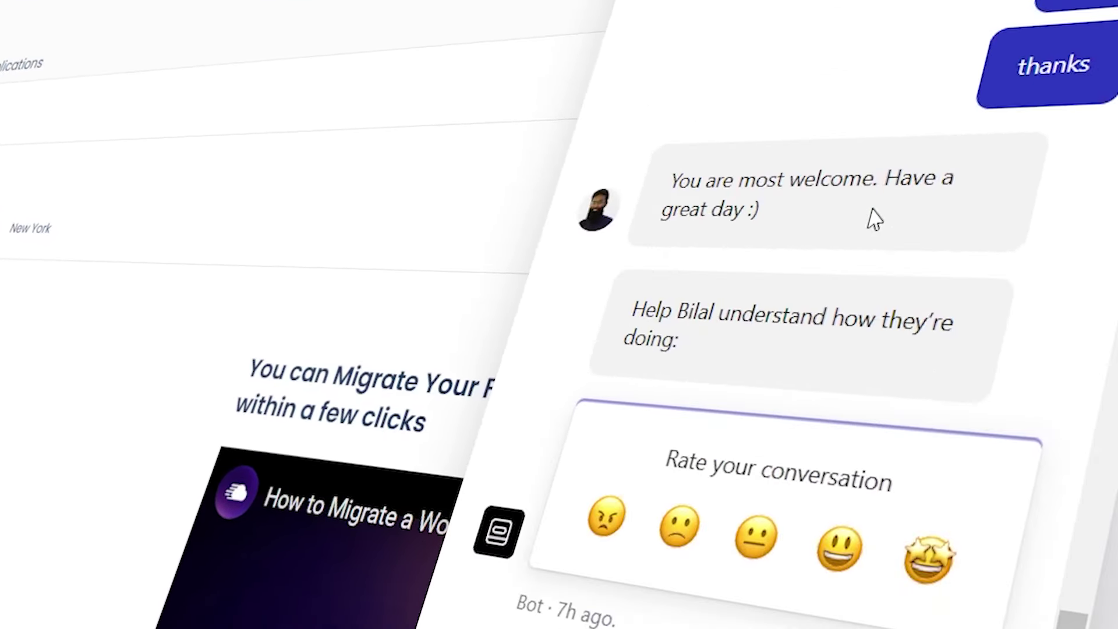
pyautogui.click(919, 548)
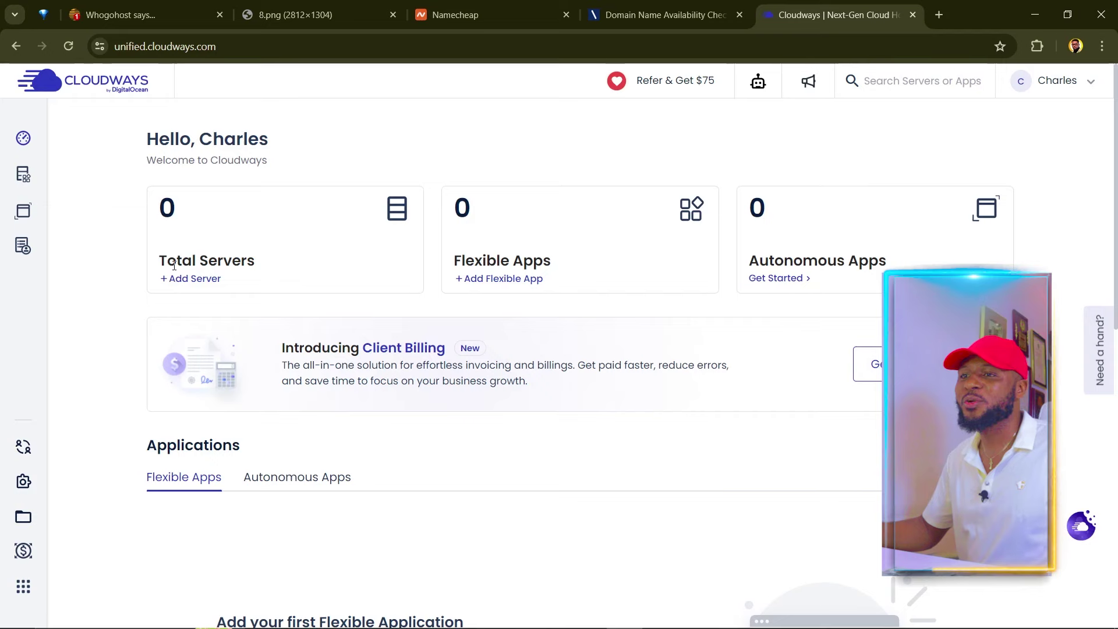
# Start adding a server with WordPress Version 6.2.2 as its application and name the application Wordpress
pyautogui.click(192, 280)
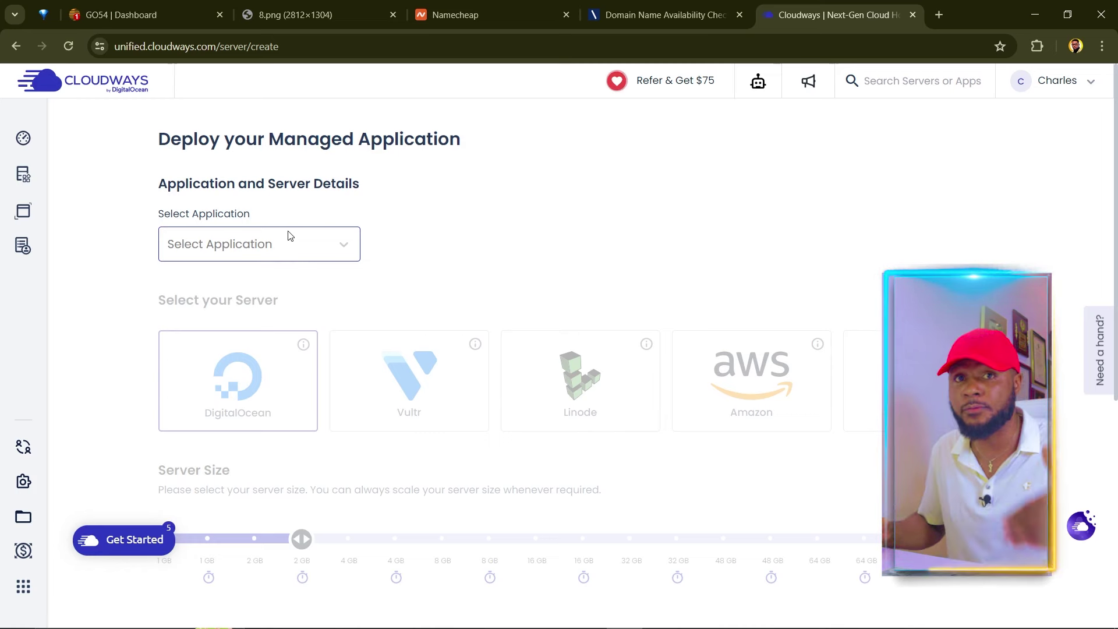
pyautogui.click(286, 246)
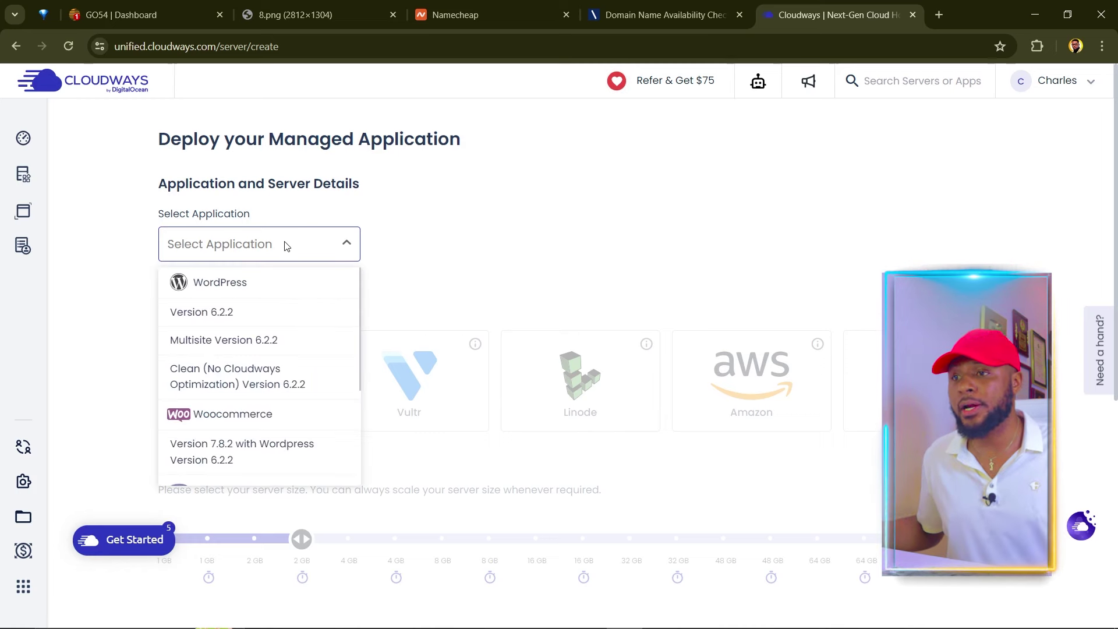
pyautogui.click(227, 285)
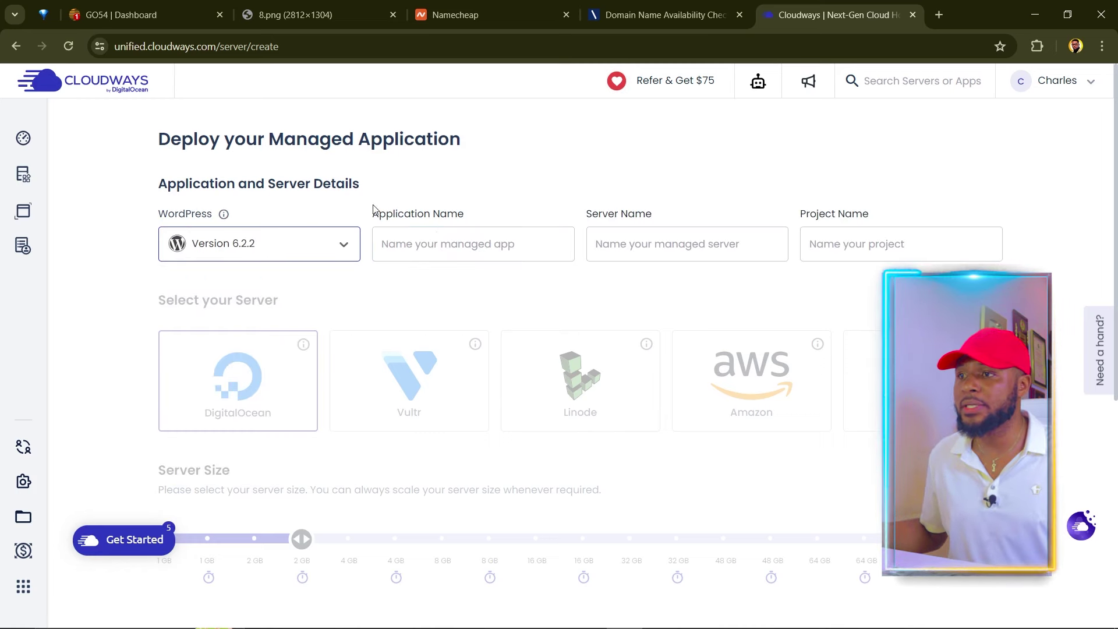
pyautogui.click(430, 242)
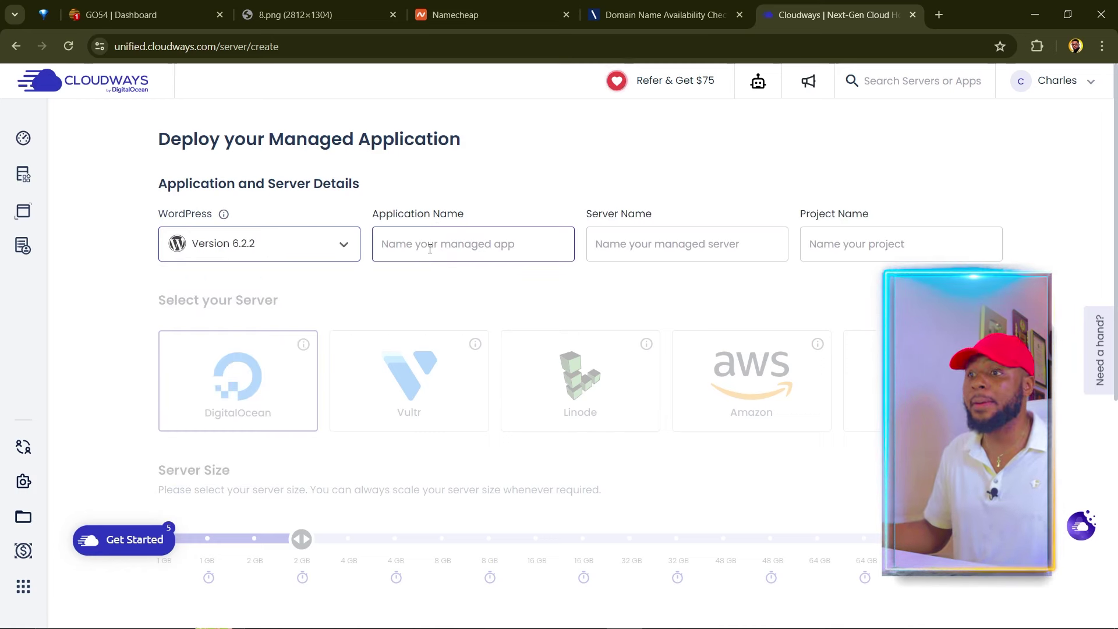
pyautogui.write('Wordpr')
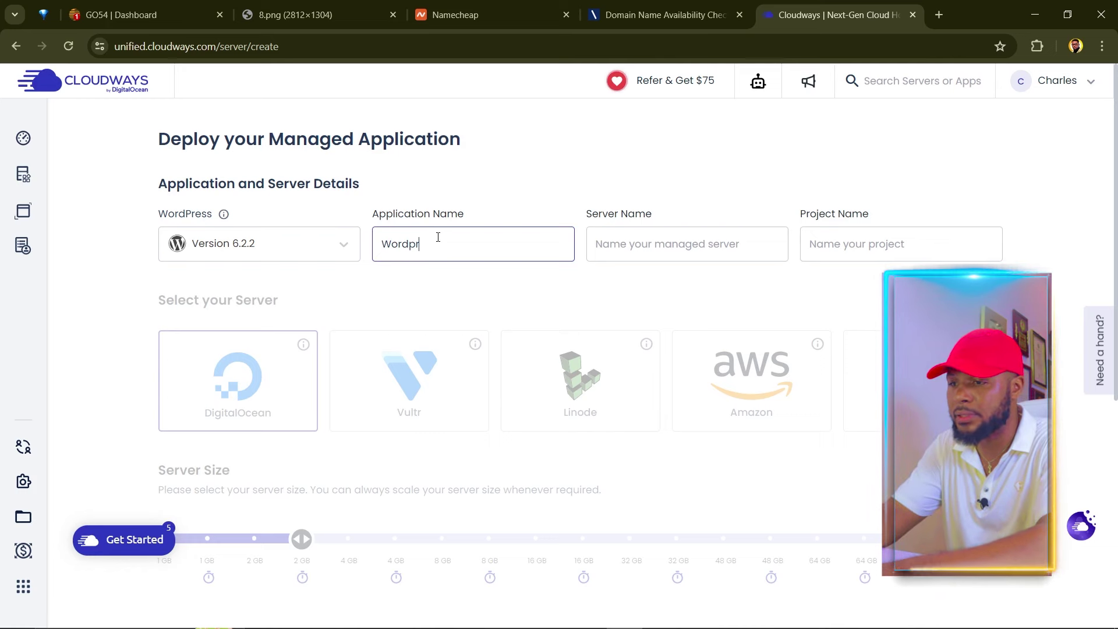
pyautogui.write('ess')
# Name the managed server Digitalocean and the project Test
pyautogui.click(619, 243)
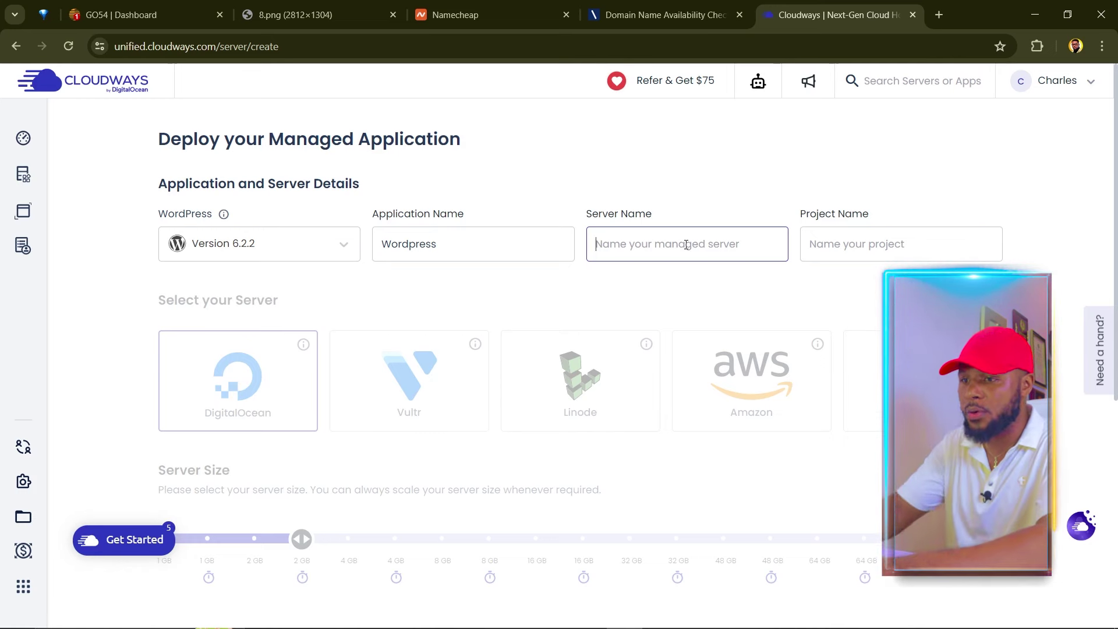
pyautogui.write('Digital')
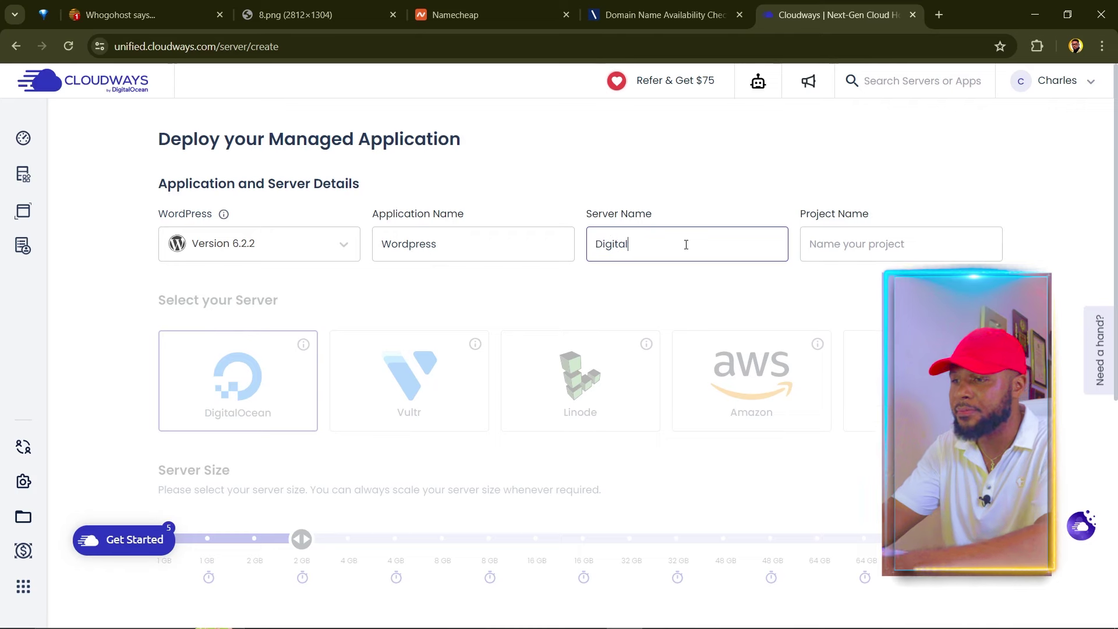
pyautogui.write('ocean')
pyautogui.click(859, 240)
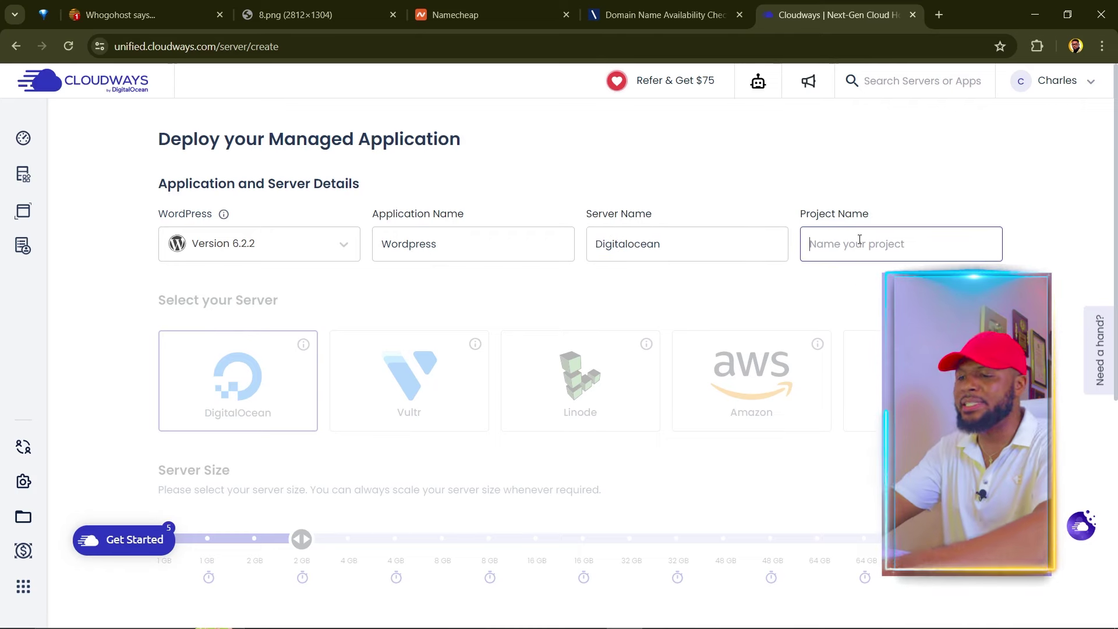
pyautogui.write('Test')
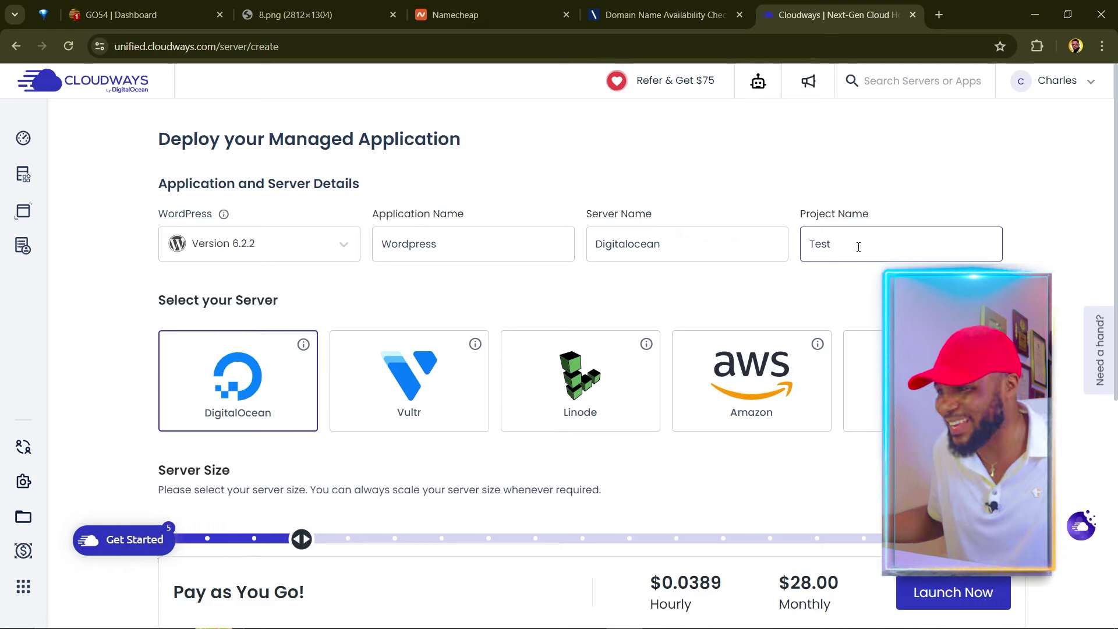
# Check the available server locations, keep New York, and launch the 2 GB DigitalOcean server
pyautogui.scroll(-2, 243, 334)
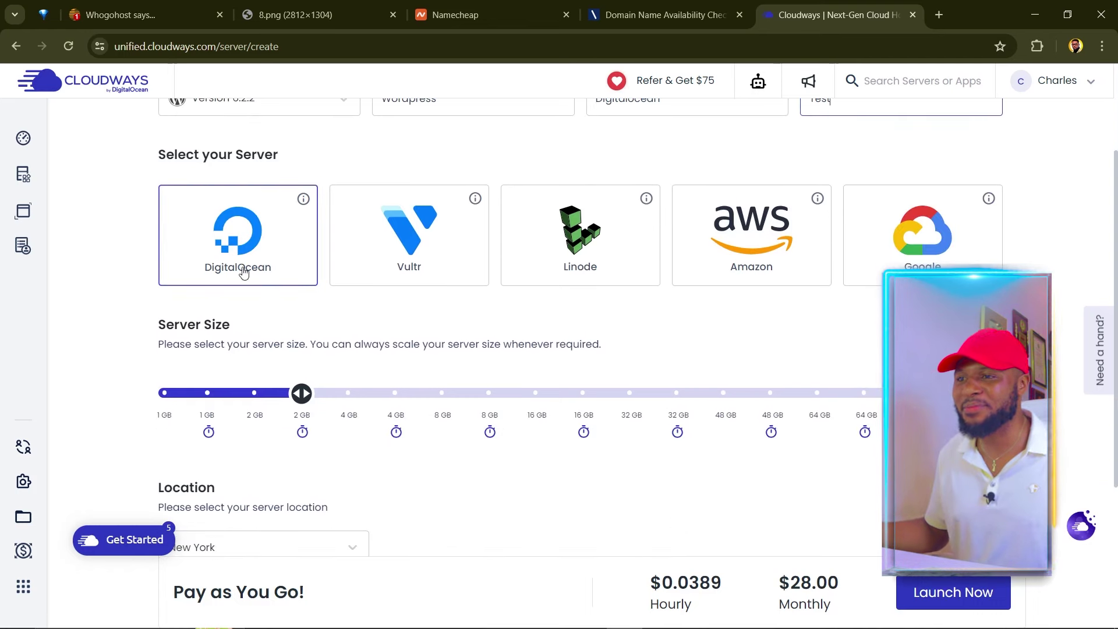
pyautogui.scroll(-4, 232, 349)
pyautogui.click(224, 321)
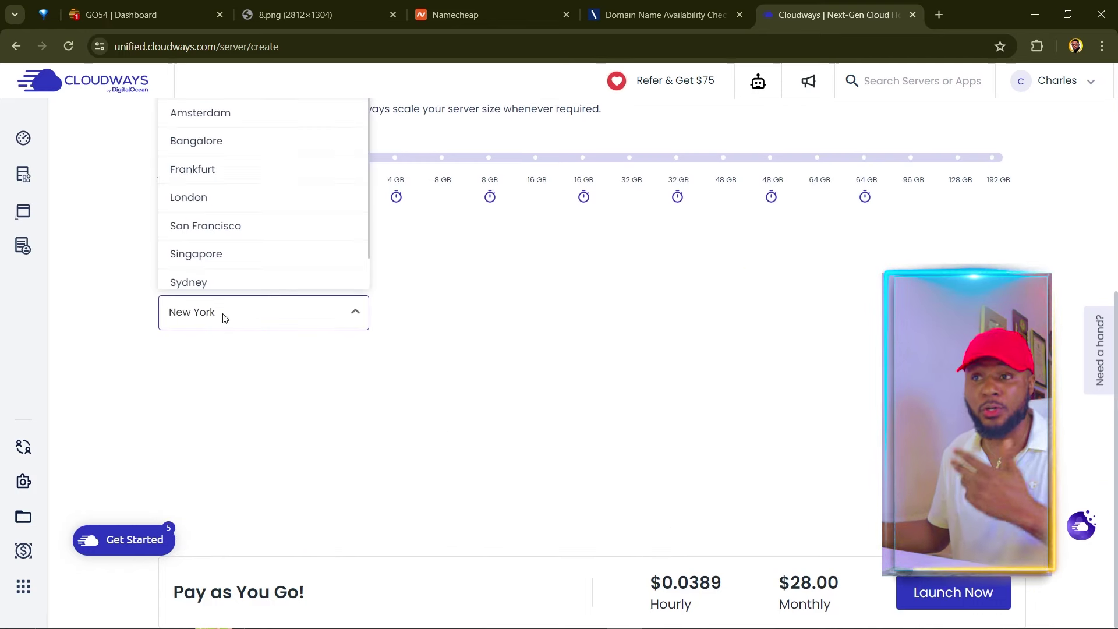
pyautogui.scroll(2, 496, 277)
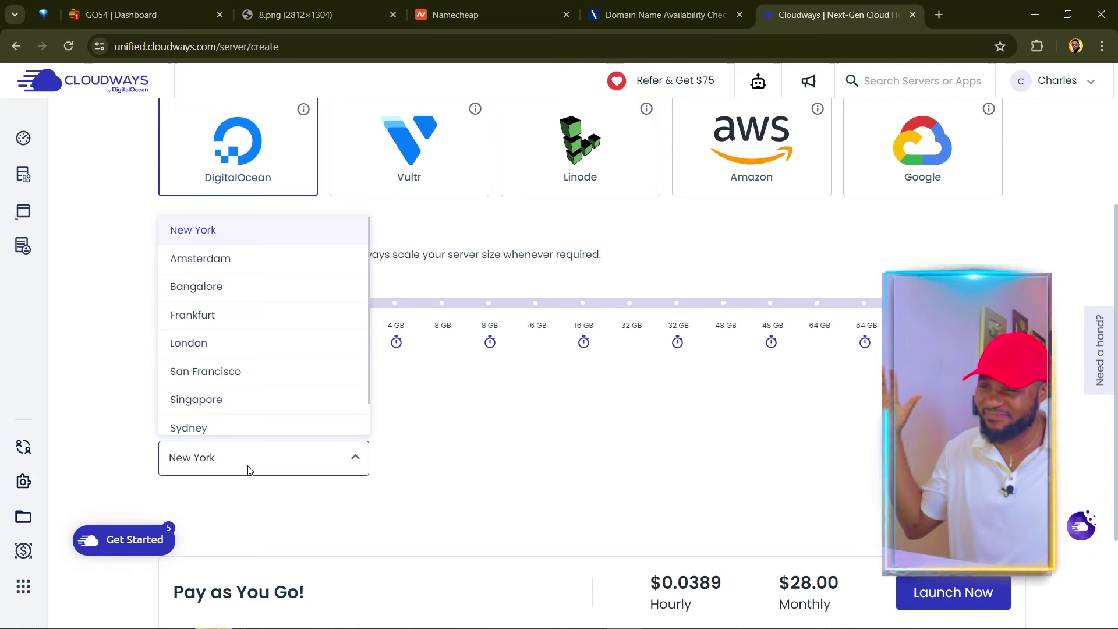
pyautogui.click(249, 469)
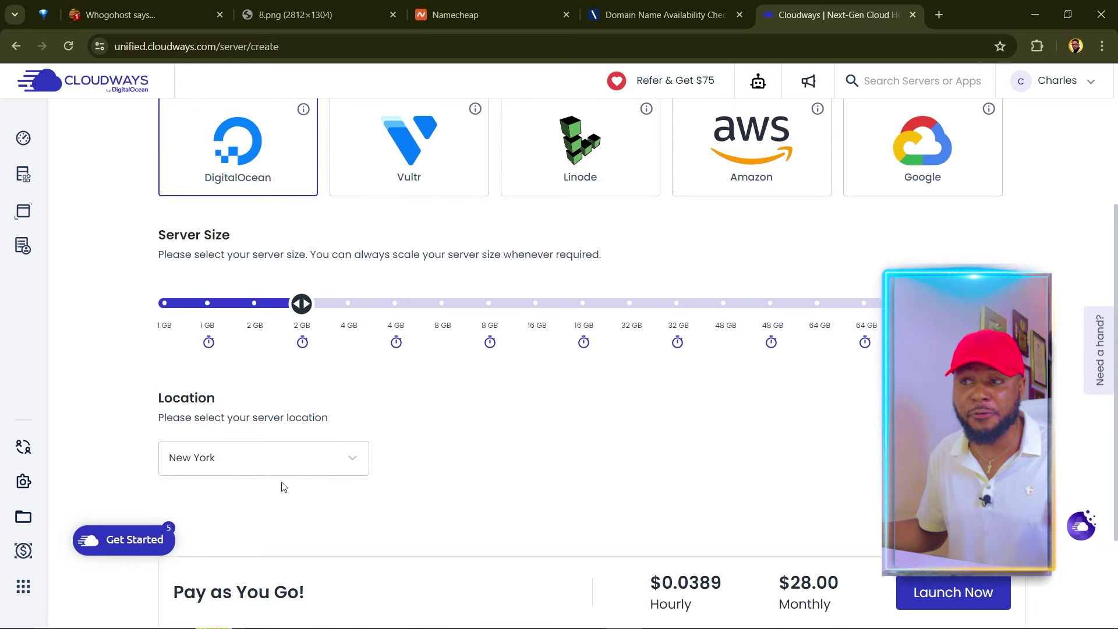
pyautogui.click(177, 463)
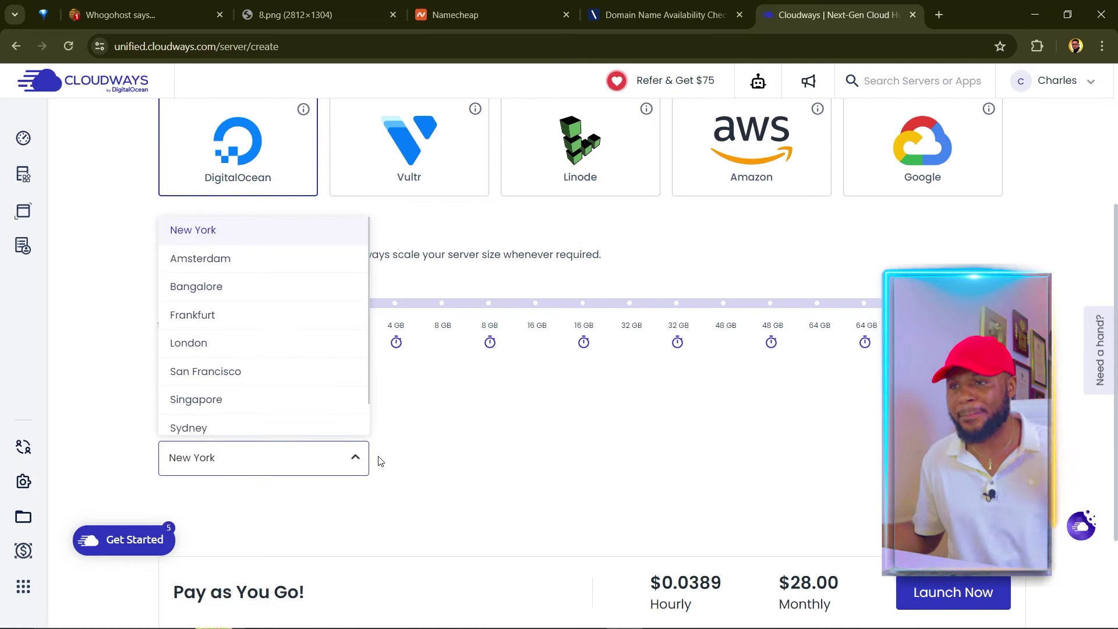
pyautogui.click(429, 445)
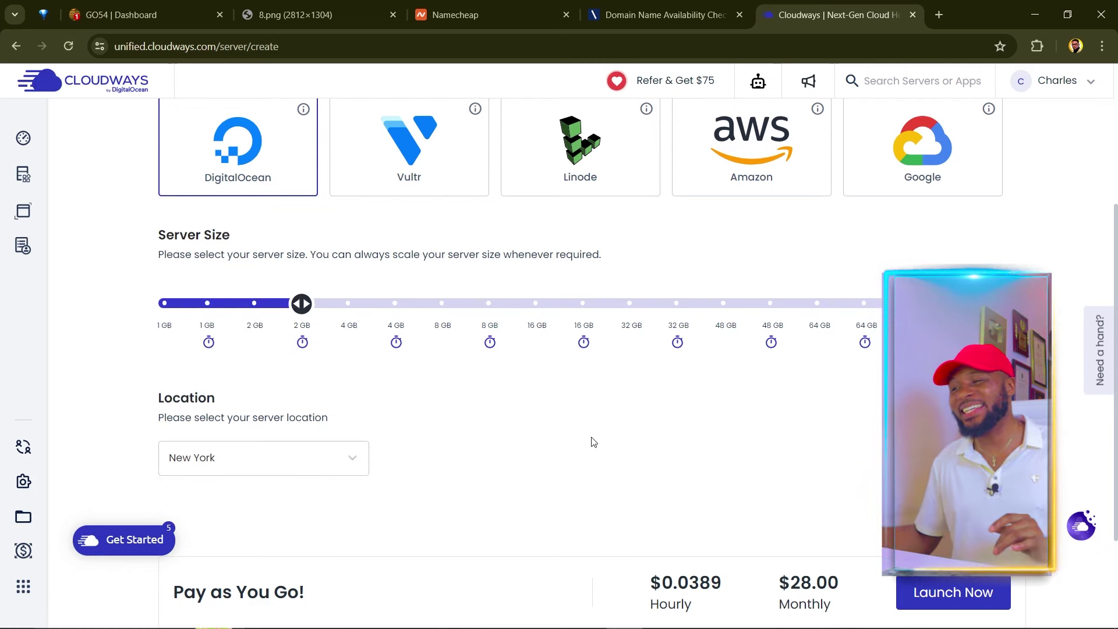
pyautogui.click(939, 592)
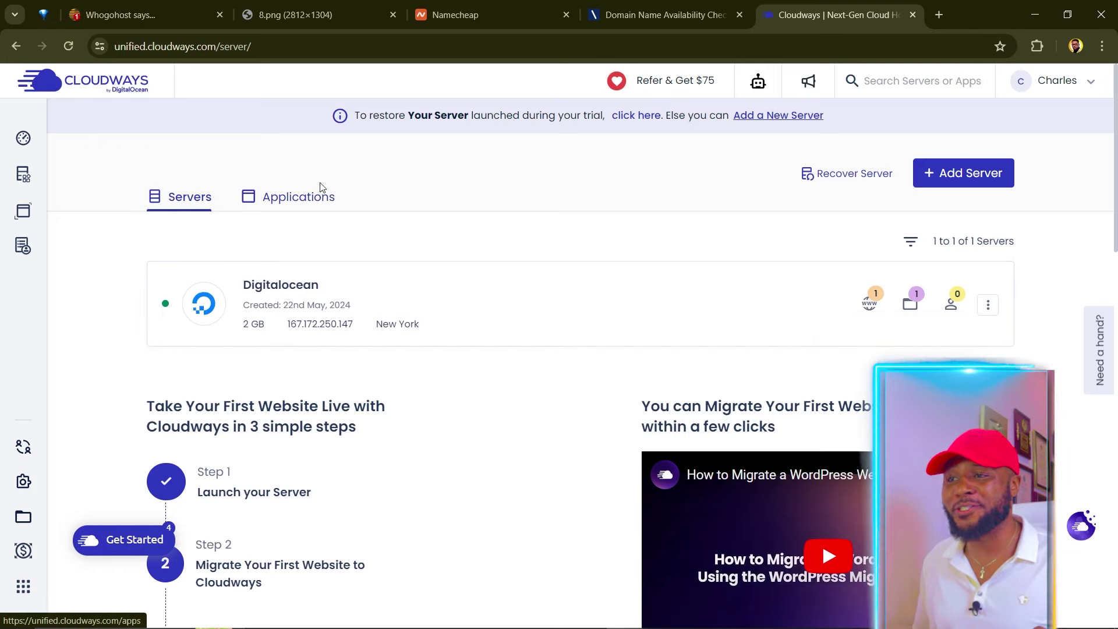
# Add the domain 7figurebossacademy.com to the Wordpress application in its domain management settings
pyautogui.click(297, 196)
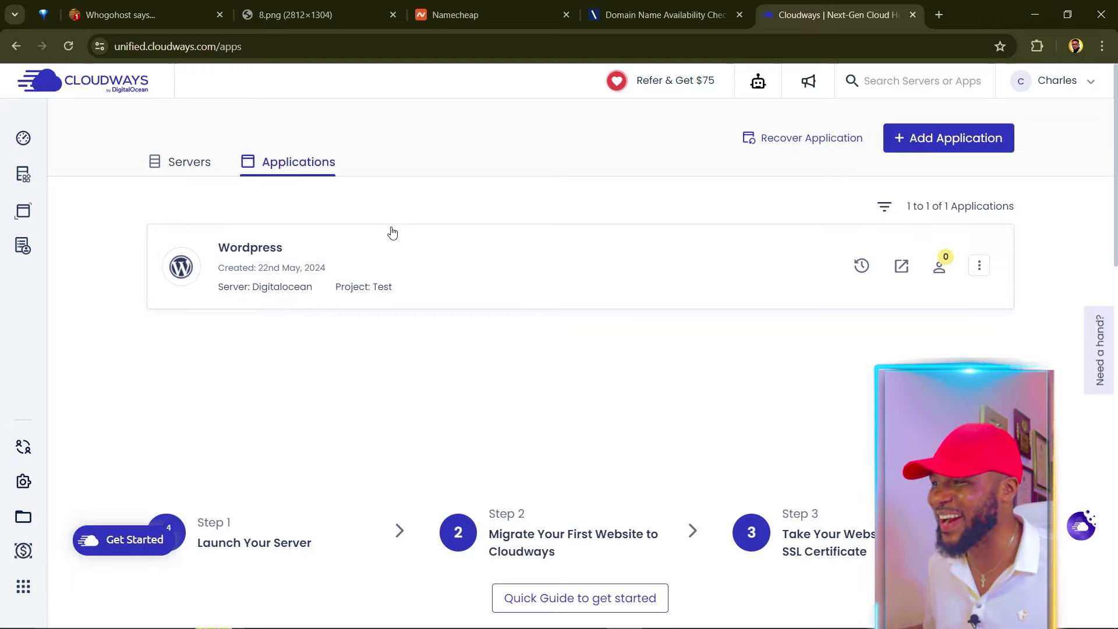
pyautogui.click(274, 256)
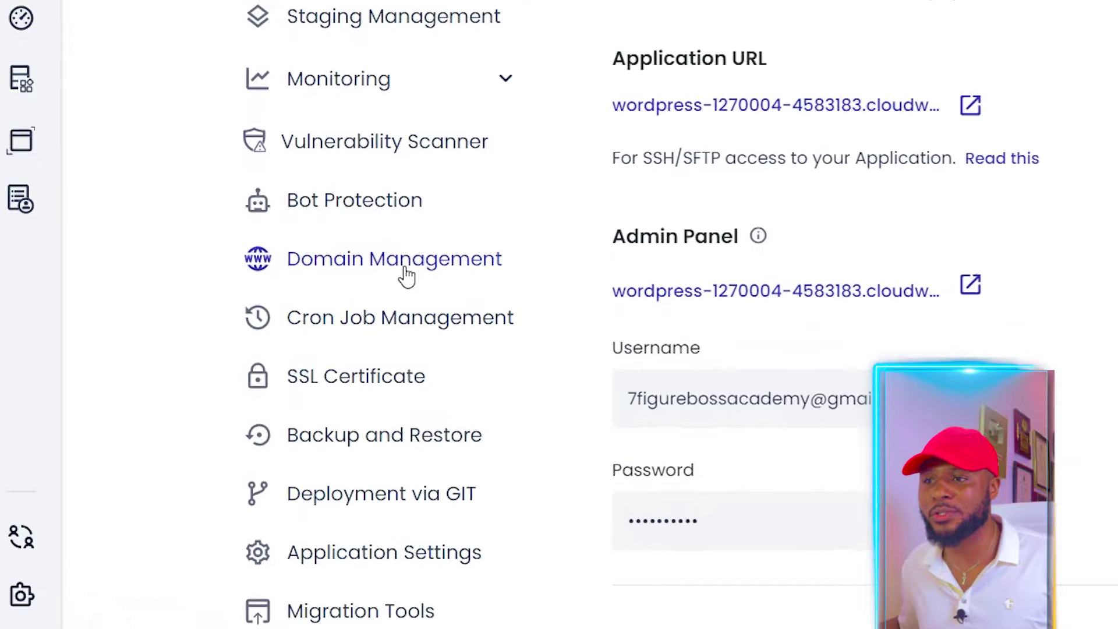
pyautogui.click(393, 271)
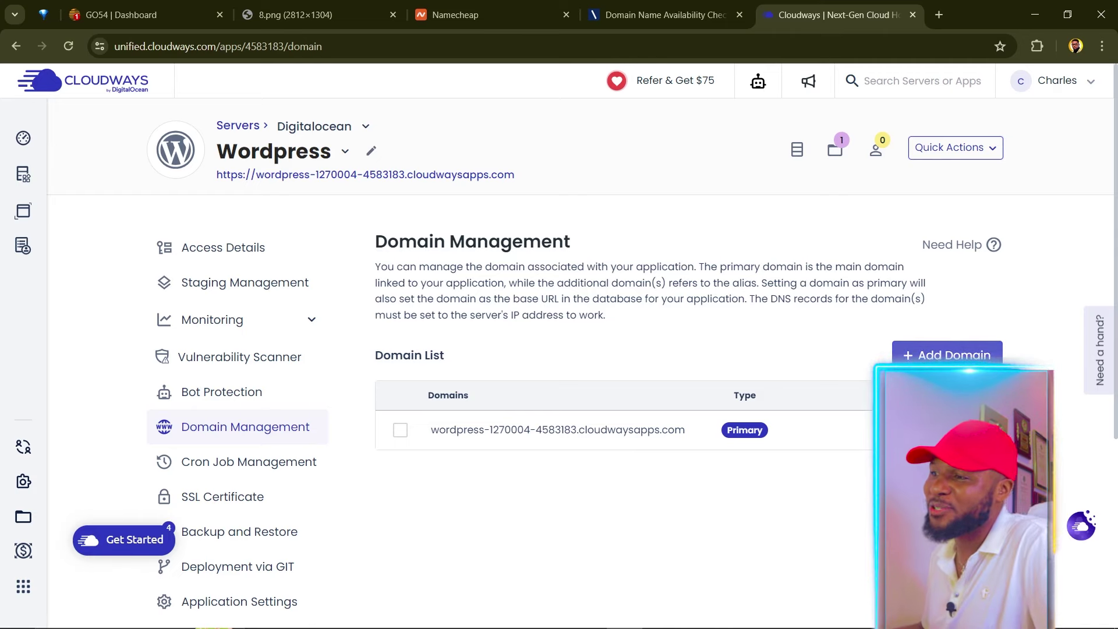
pyautogui.click(932, 357)
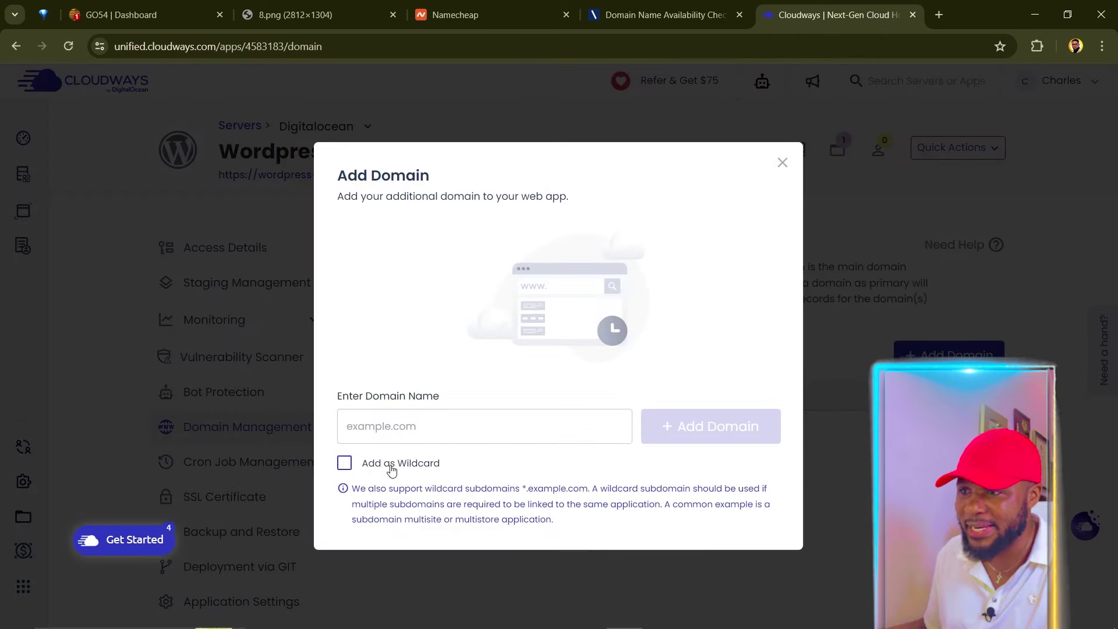
pyautogui.click(406, 430)
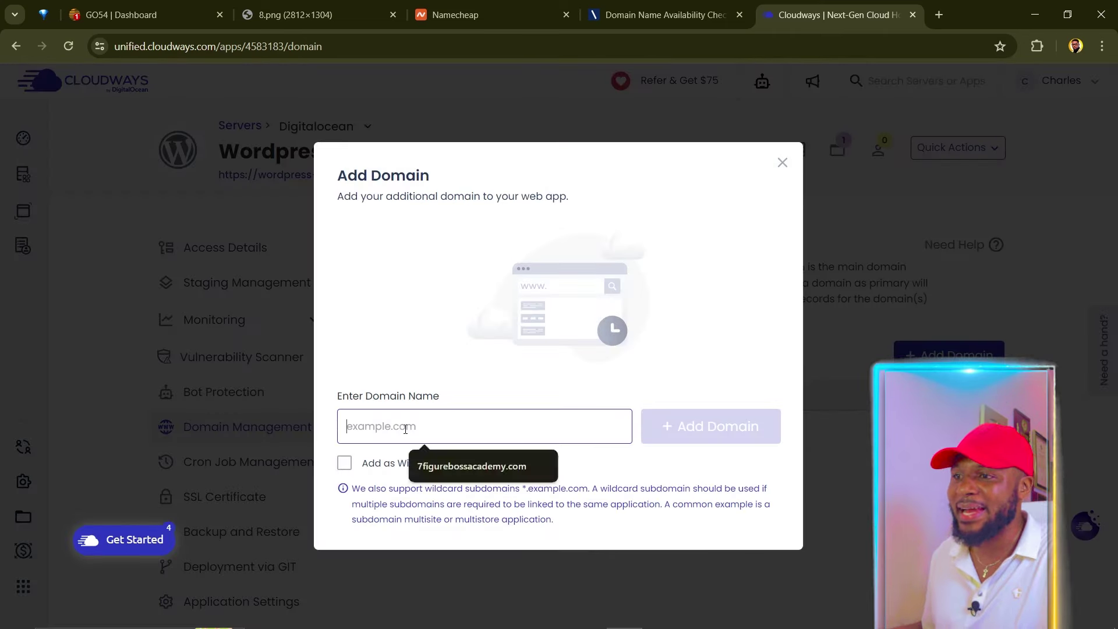
pyautogui.click(469, 467)
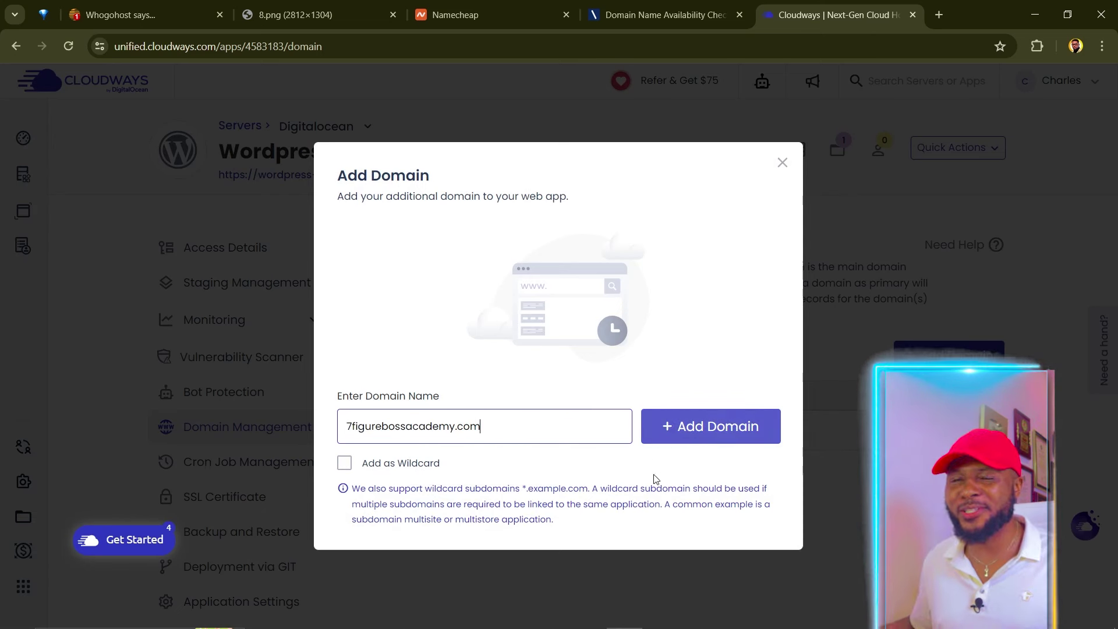
pyautogui.click(697, 424)
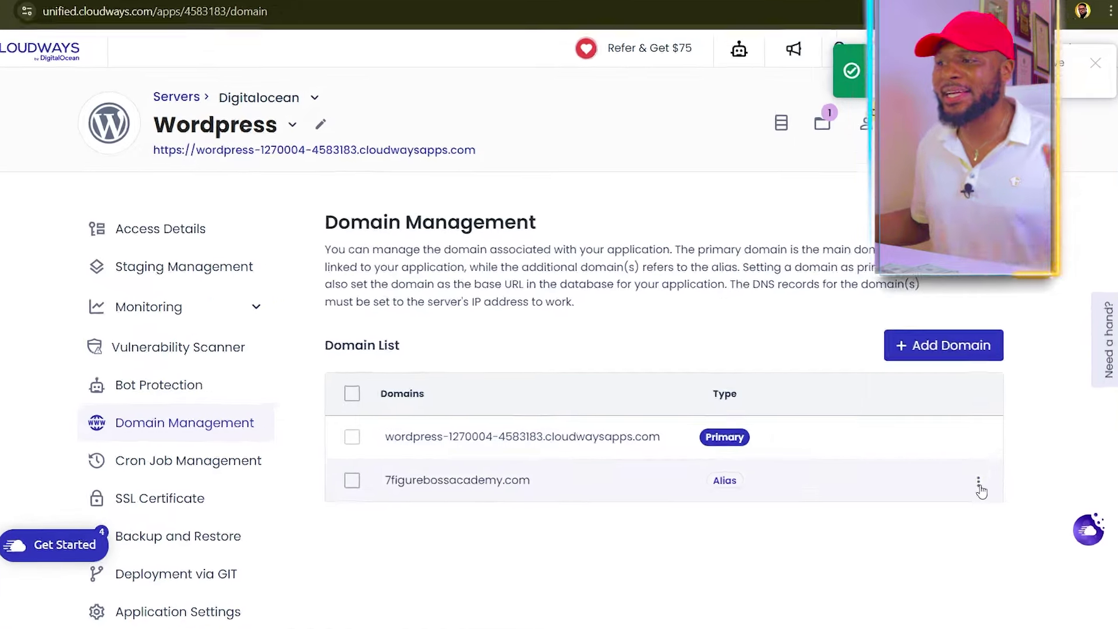
# Make 7figurebossacademy.com the primary domain of the Wordpress application and confirm the change
pyautogui.click(974, 487)
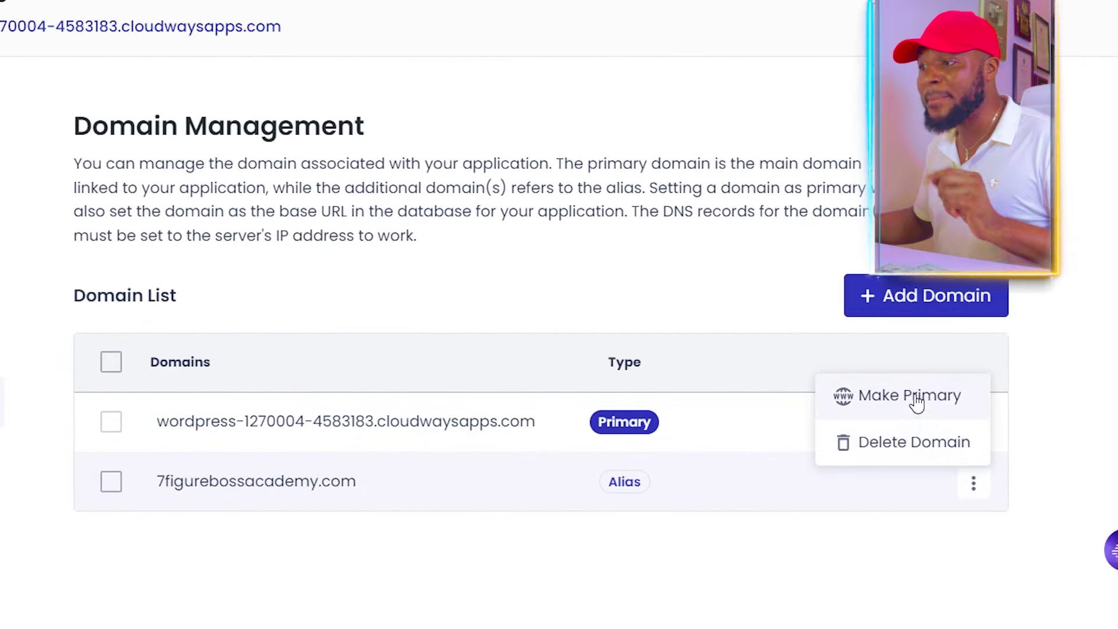
pyautogui.click(912, 398)
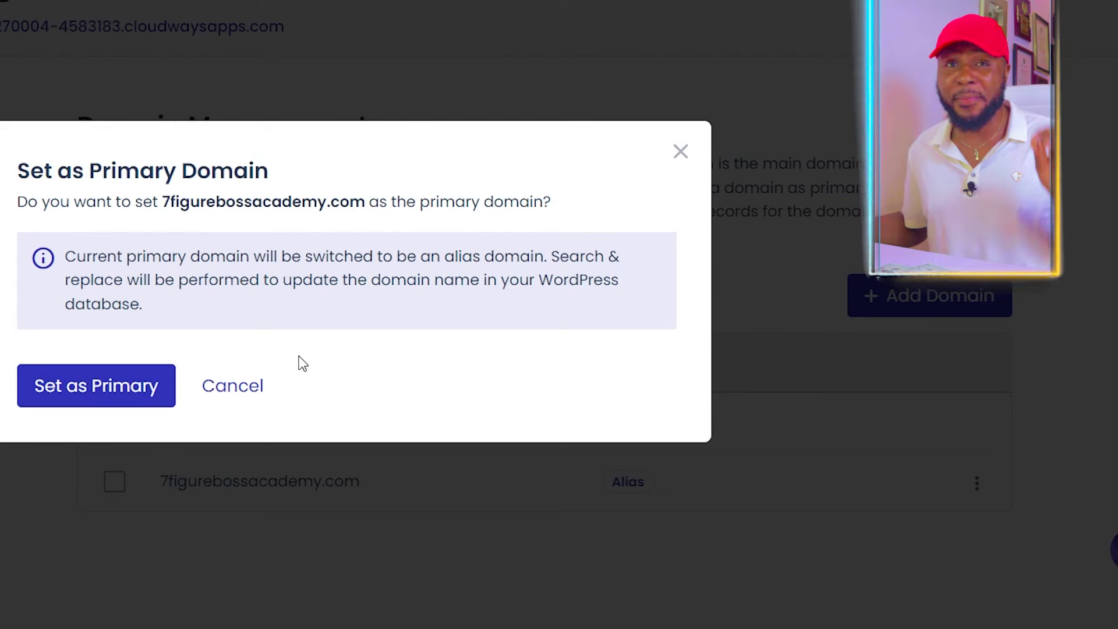
pyautogui.click(93, 396)
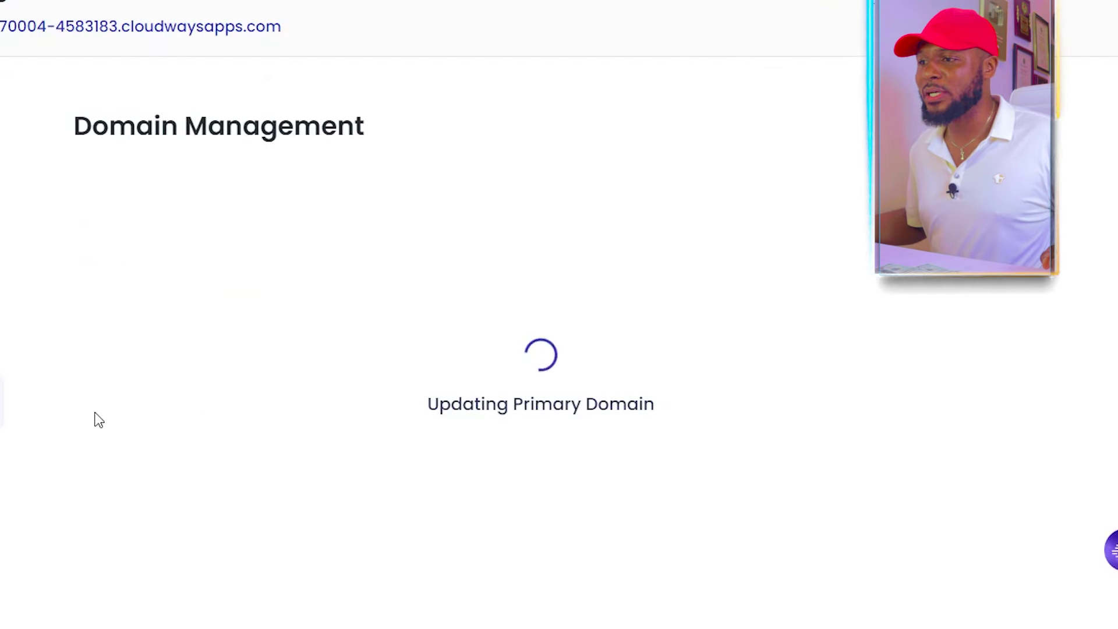
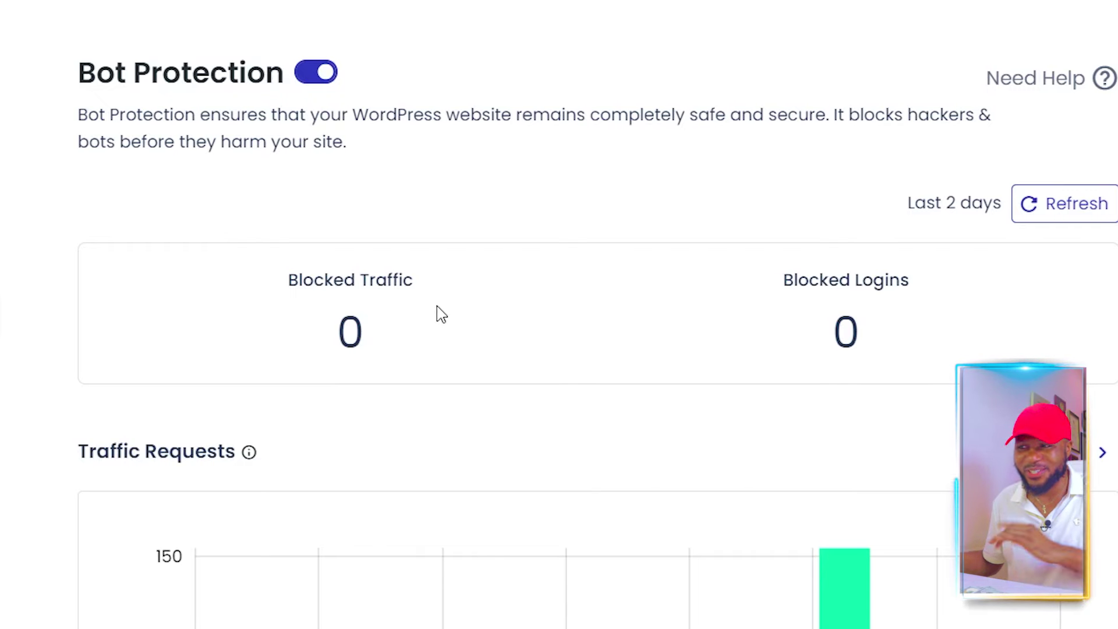
# Review the application's Bot Protection traffic and login request charts
pyautogui.scroll(-15, 559, 257)
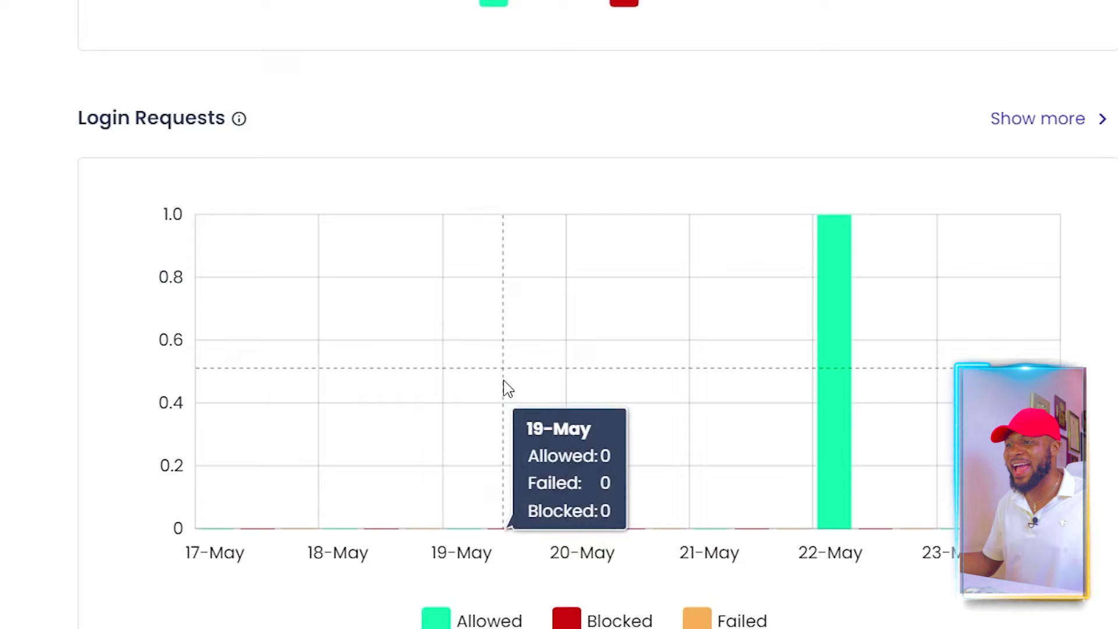
pyautogui.scroll(-10, 507, 378)
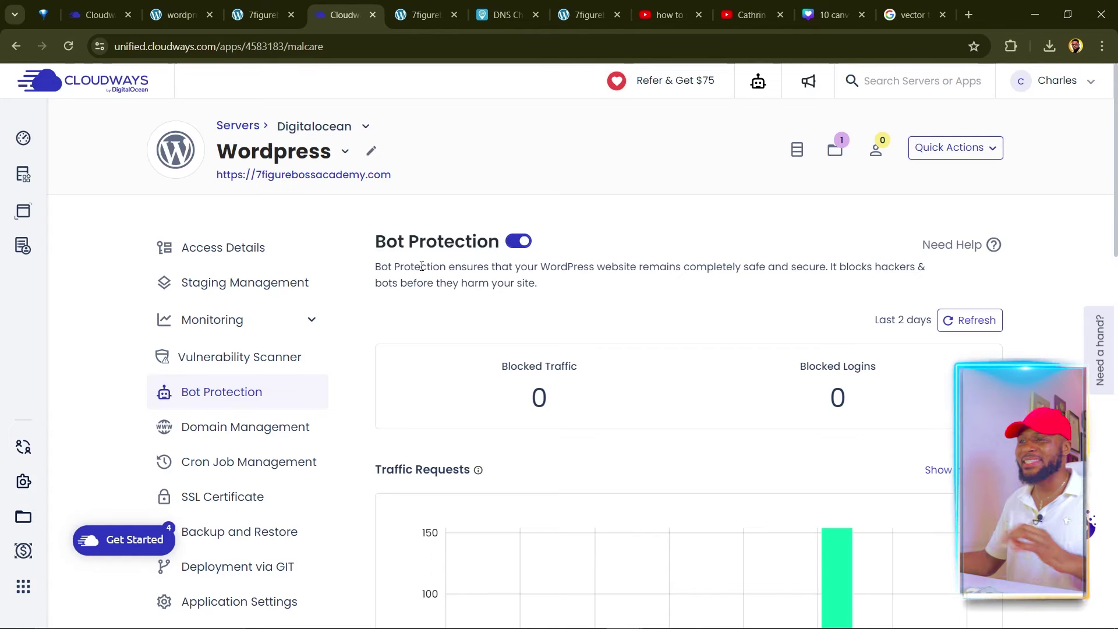
pyautogui.click(403, 18)
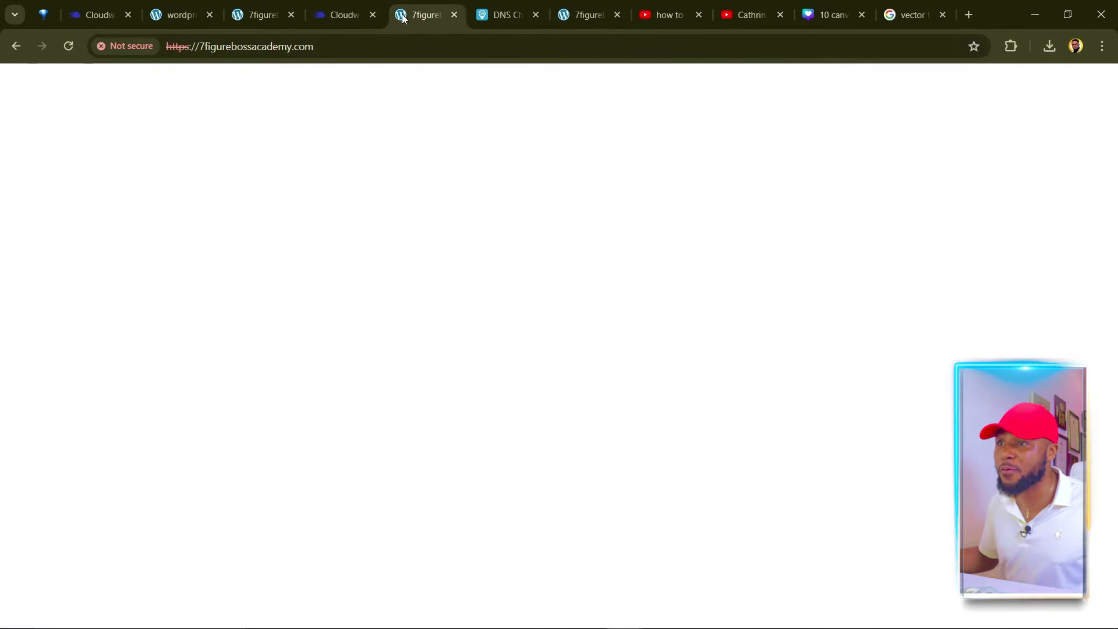
pyautogui.click(110, 46)
pyautogui.hotkey('ctrl', 'shift', 'n')
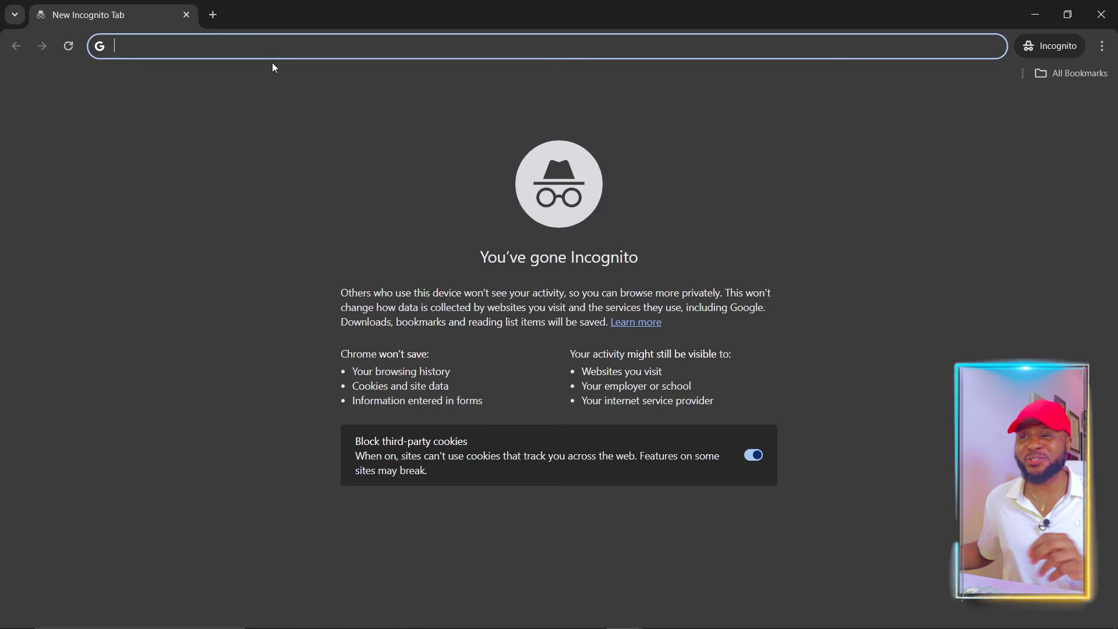
pyautogui.write('https://7figurebossacademy.com/')
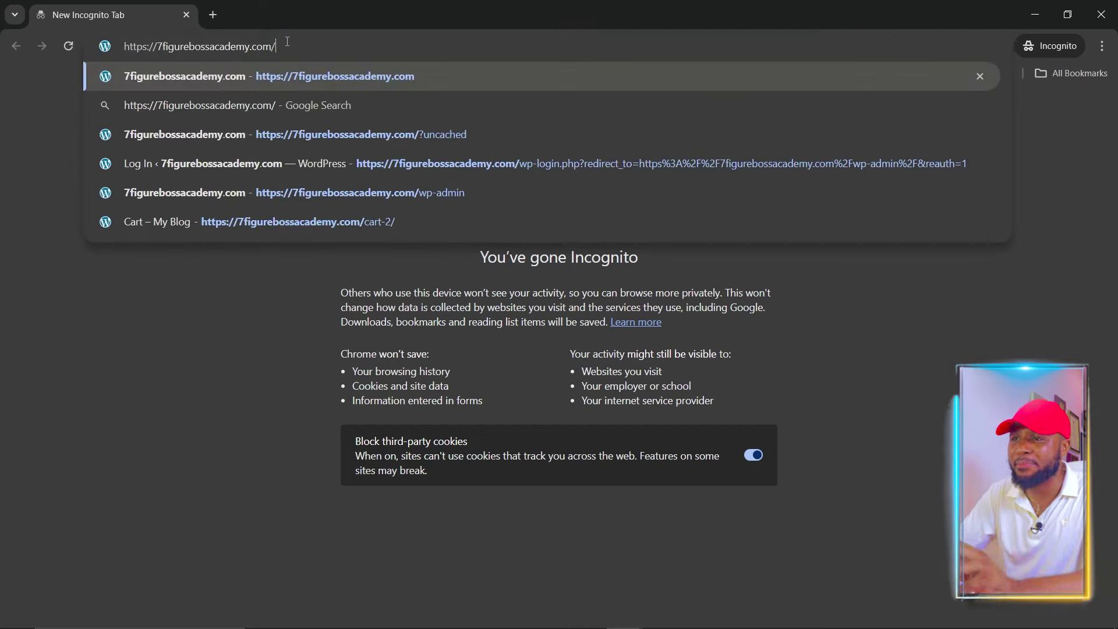
pyautogui.press('Return')
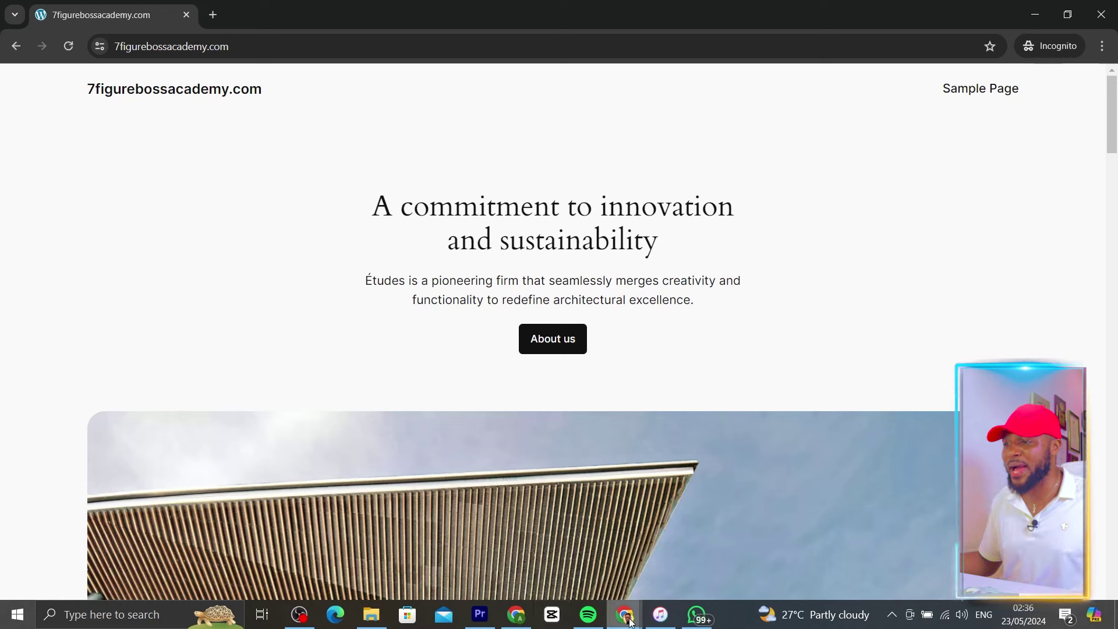
# Return to the Cloudways application, open its access details, and copy the admin panel username
pyautogui.moveTo(624, 614)
pyautogui.click(509, 515)
pyautogui.hotkey('ctrl', 'shift', 'Tab')
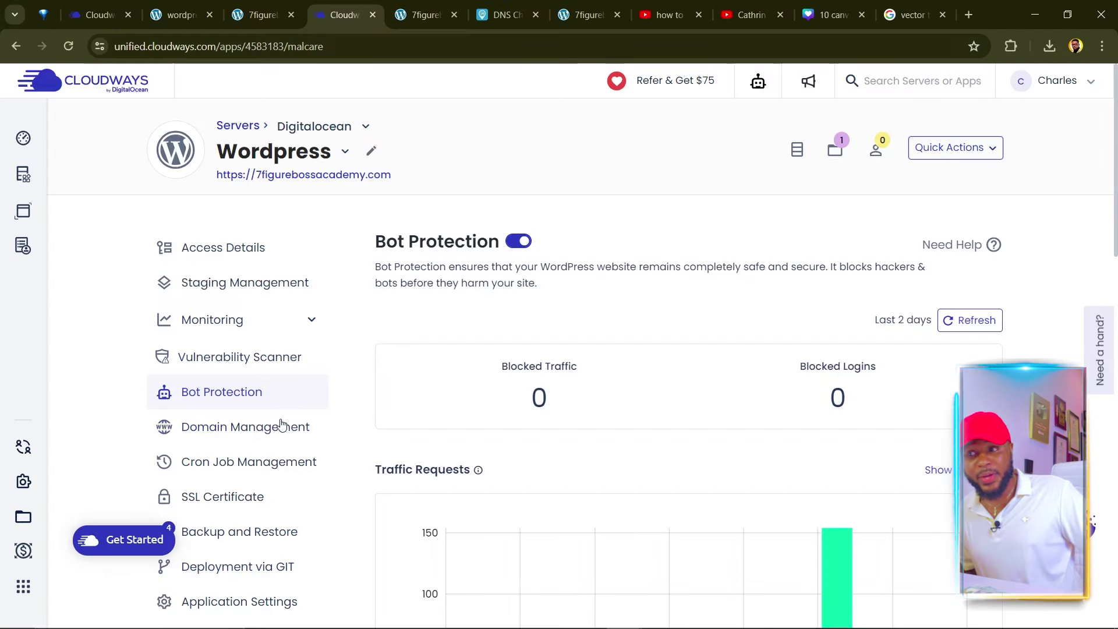
pyautogui.click(247, 248)
pyautogui.scroll(-1, 559, 294)
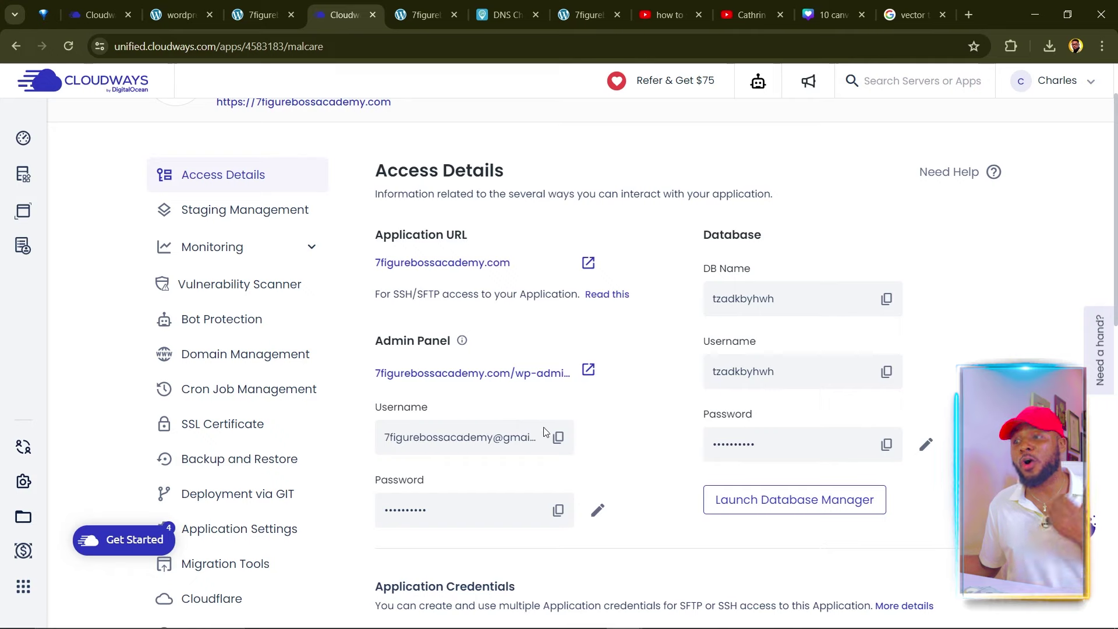
pyautogui.click(558, 442)
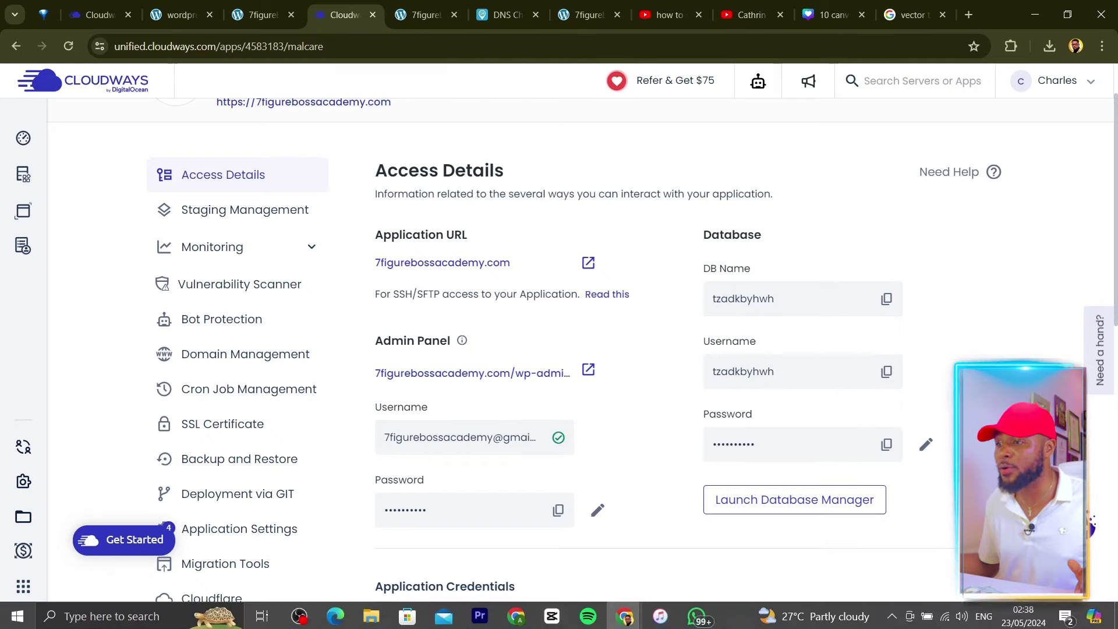
# Load the WordPress login page at 7figurebossacademy.com/wp-admin in a new incognito tab
pyautogui.moveTo(625, 616)
pyautogui.click(677, 575)
pyautogui.write('7f')
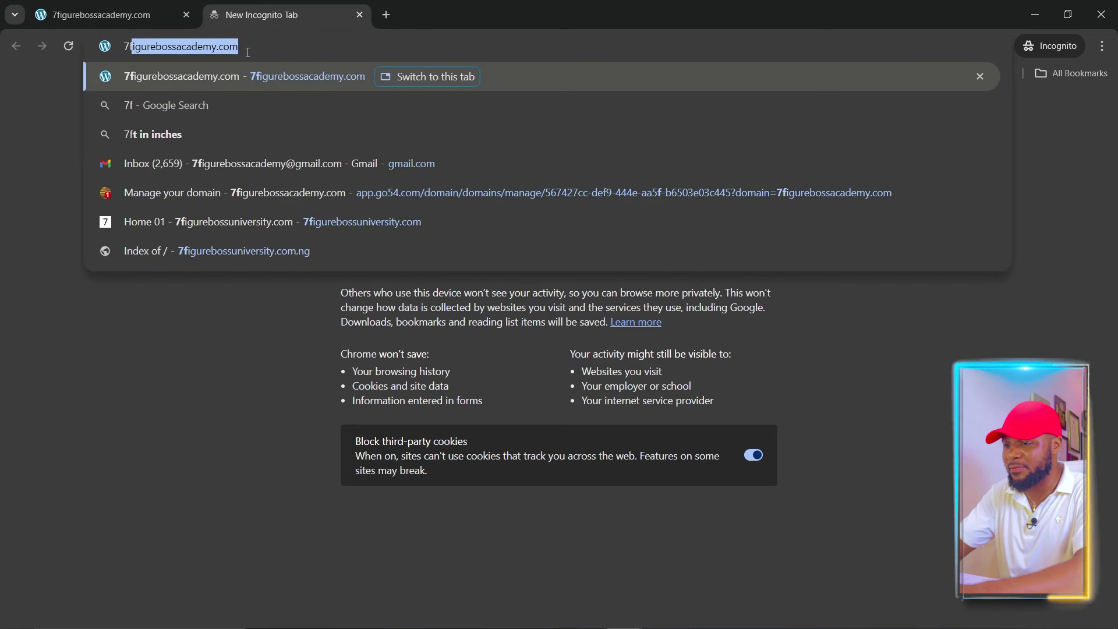
pyautogui.write('igureboss')
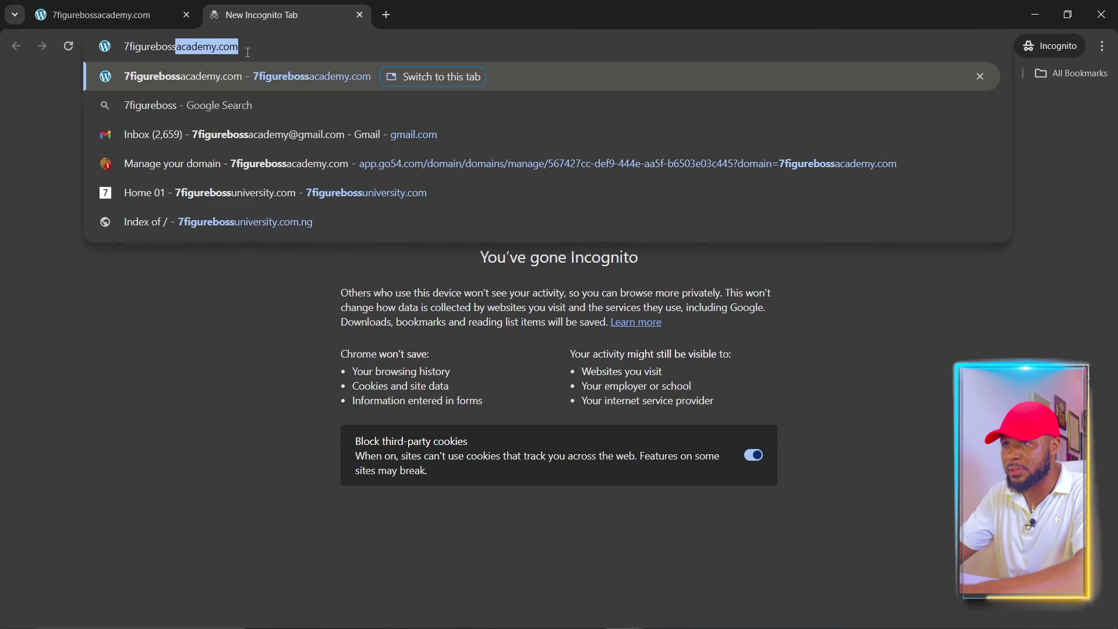
pyautogui.write('acad')
pyautogui.press('Left')
pyautogui.press('End')
pyautogui.write('/')
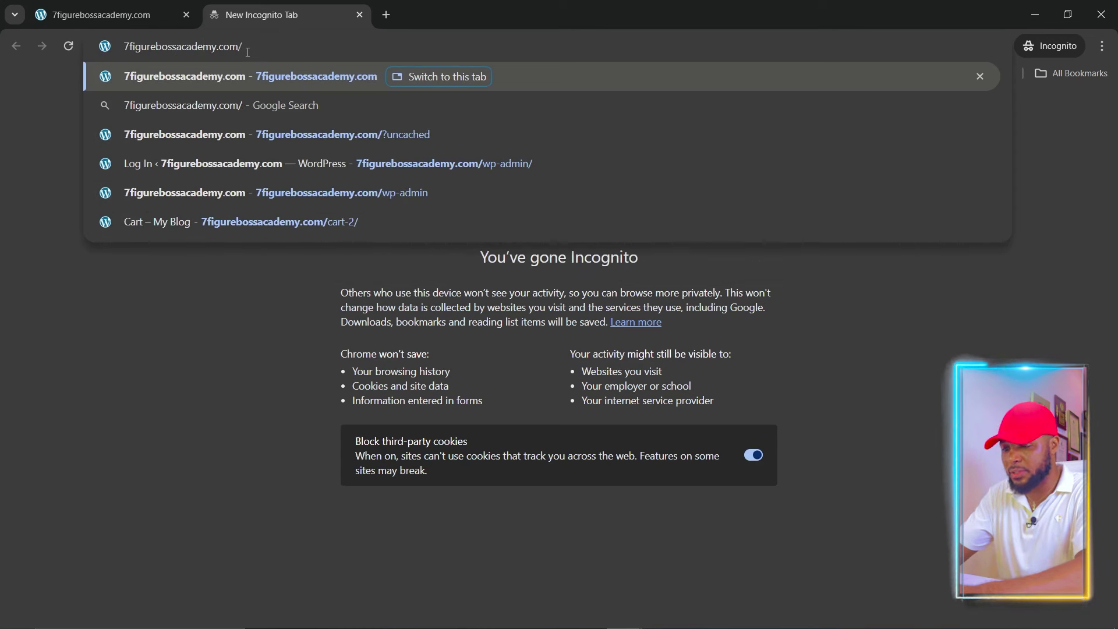
pyautogui.write('wp-')
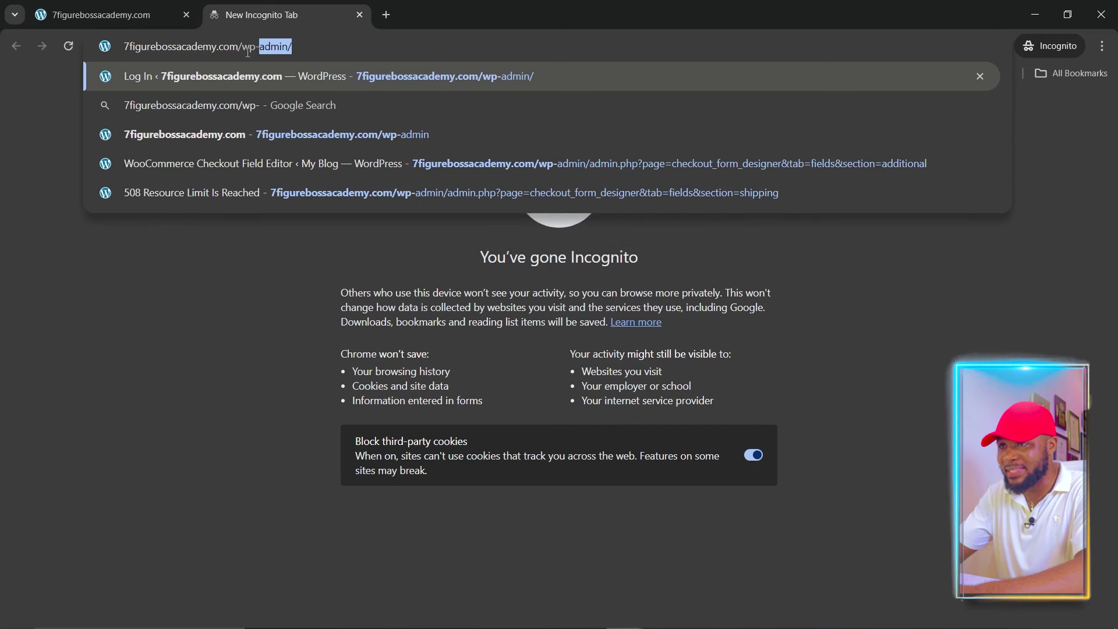
pyautogui.write('admin/')
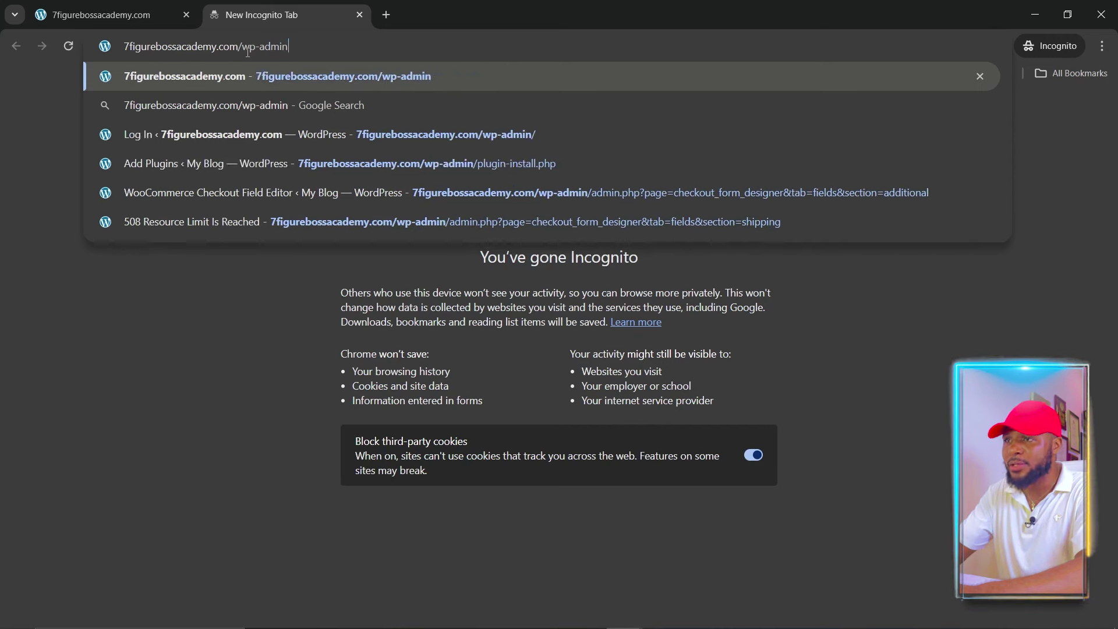
pyautogui.press('Return')
# Log in to WordPress with the admin username and password copied from the Cloudways access details, with Remember Me enabled
pyautogui.click(485, 261)
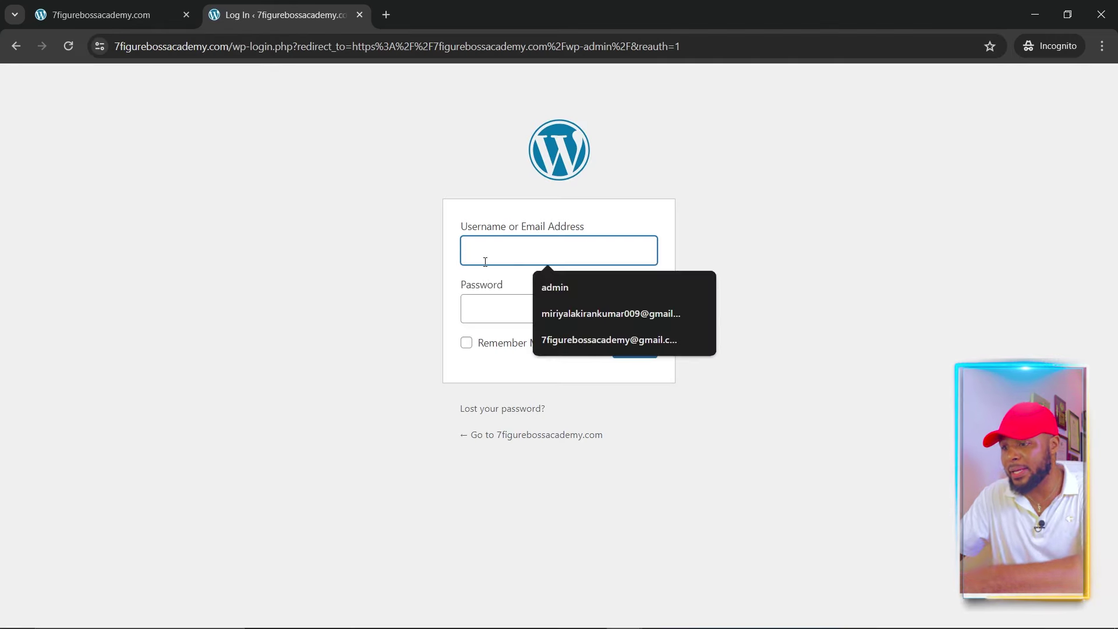
pyautogui.hotkey('ctrl', 'v')
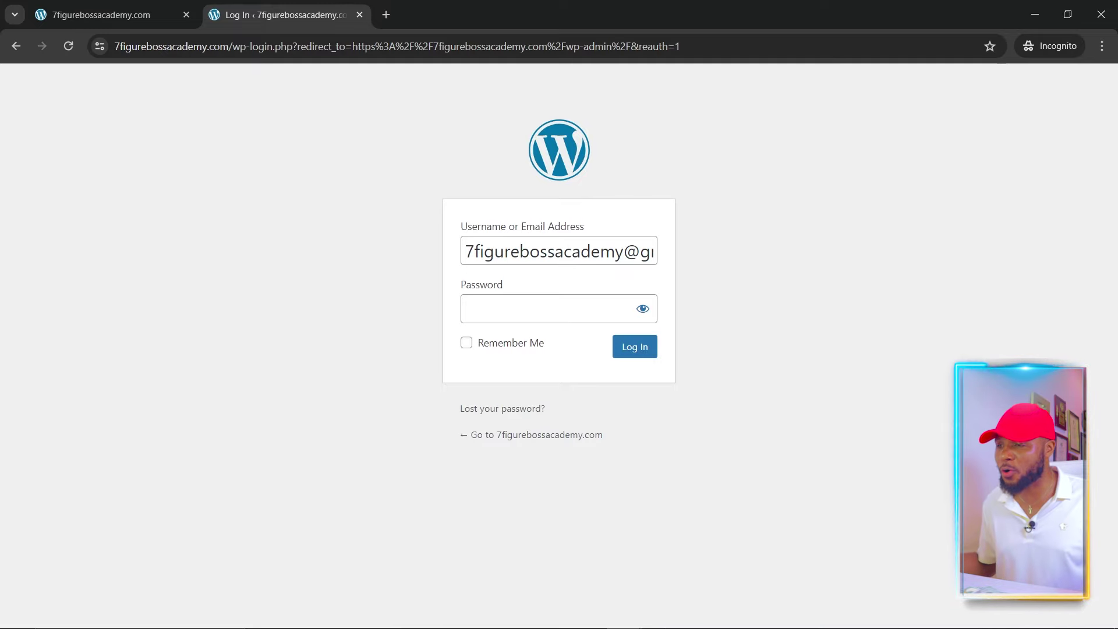
pyautogui.moveTo(625, 621)
pyautogui.click(535, 577)
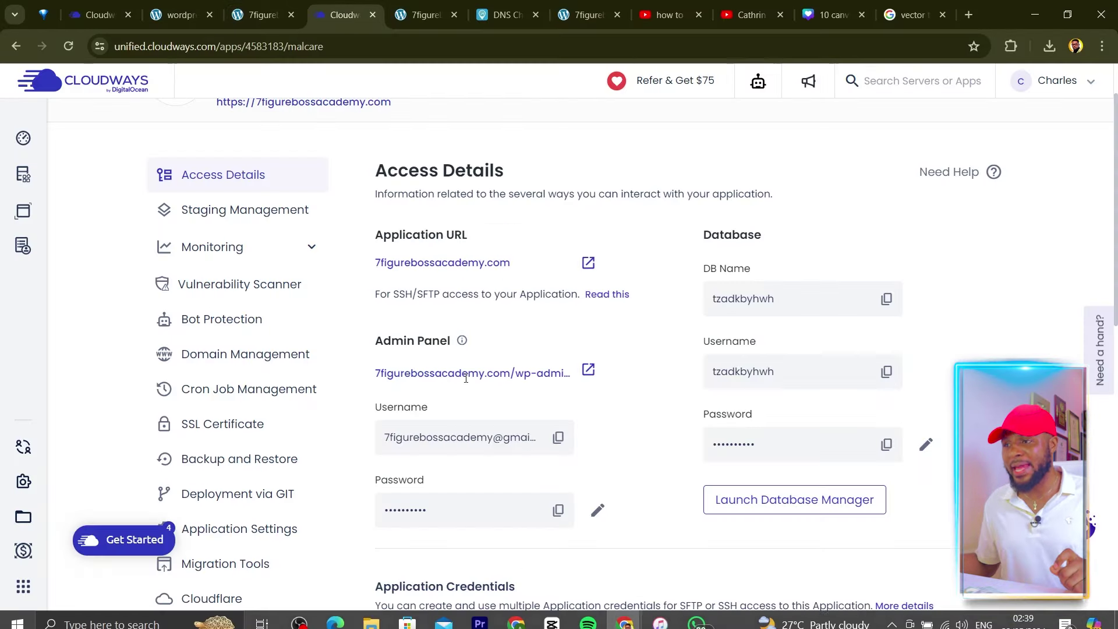
pyautogui.click(558, 510)
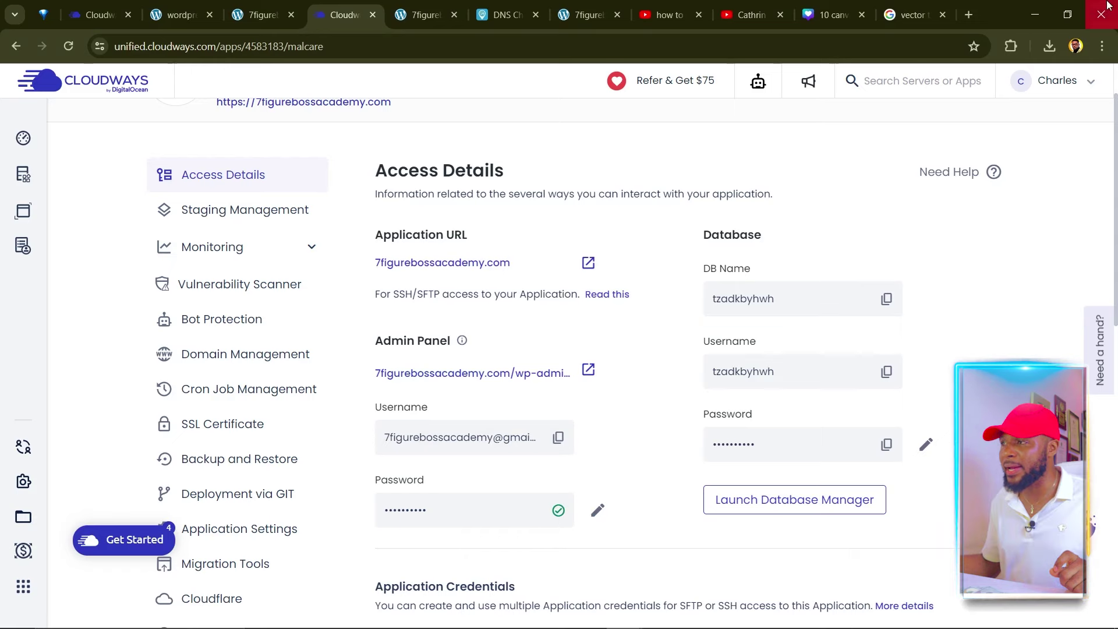
pyautogui.click(1035, 15)
pyautogui.click(490, 319)
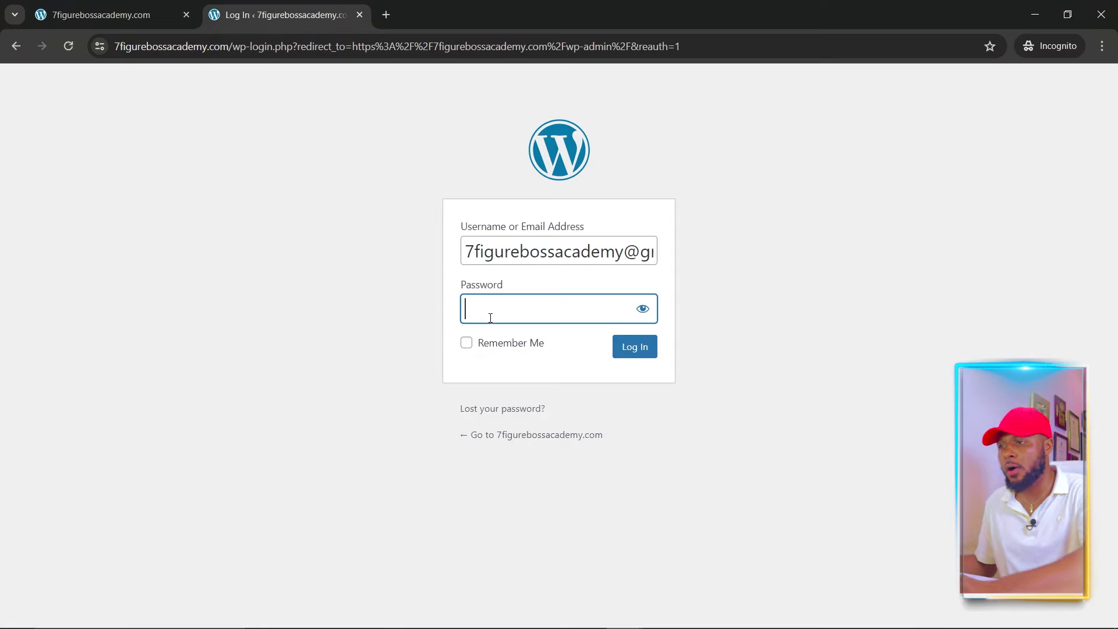
pyautogui.hotkey('ctrl', 'v')
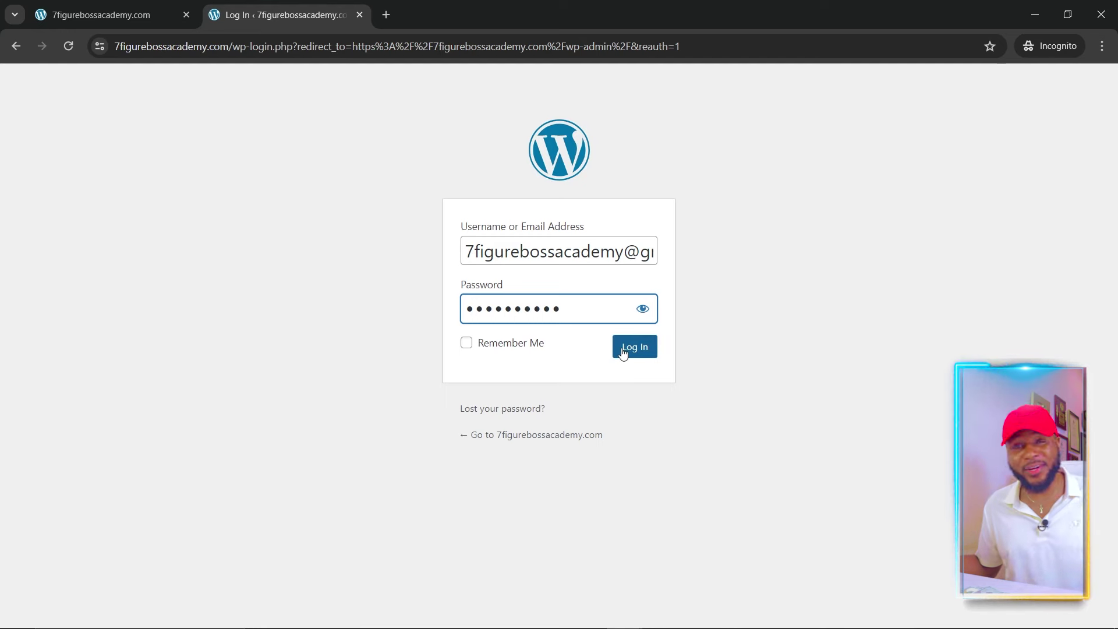
pyautogui.click(467, 344)
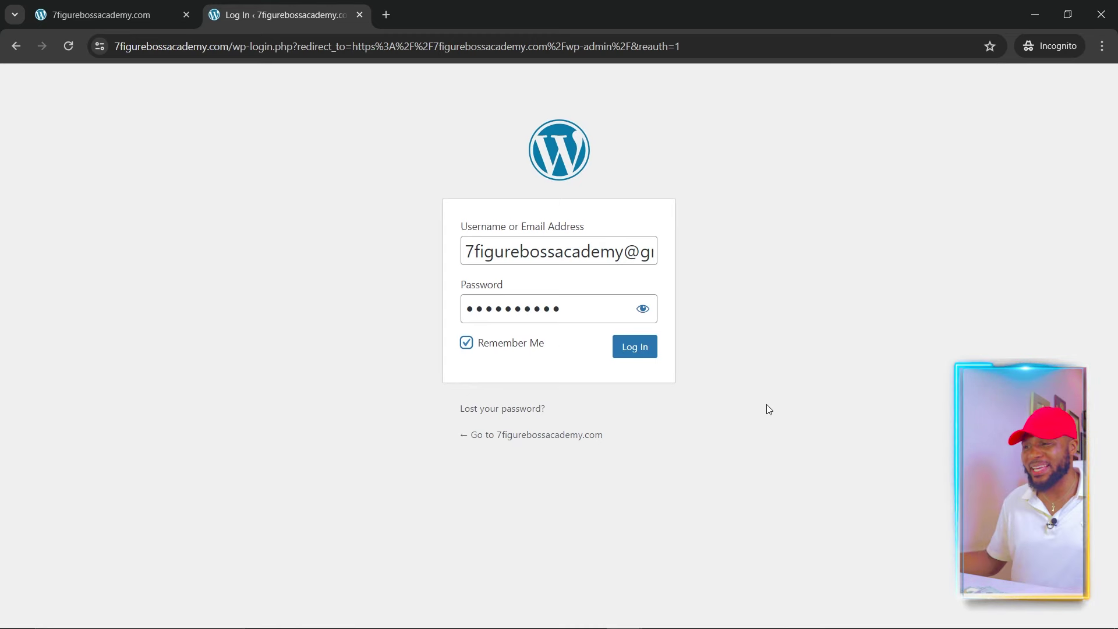
pyautogui.click(637, 357)
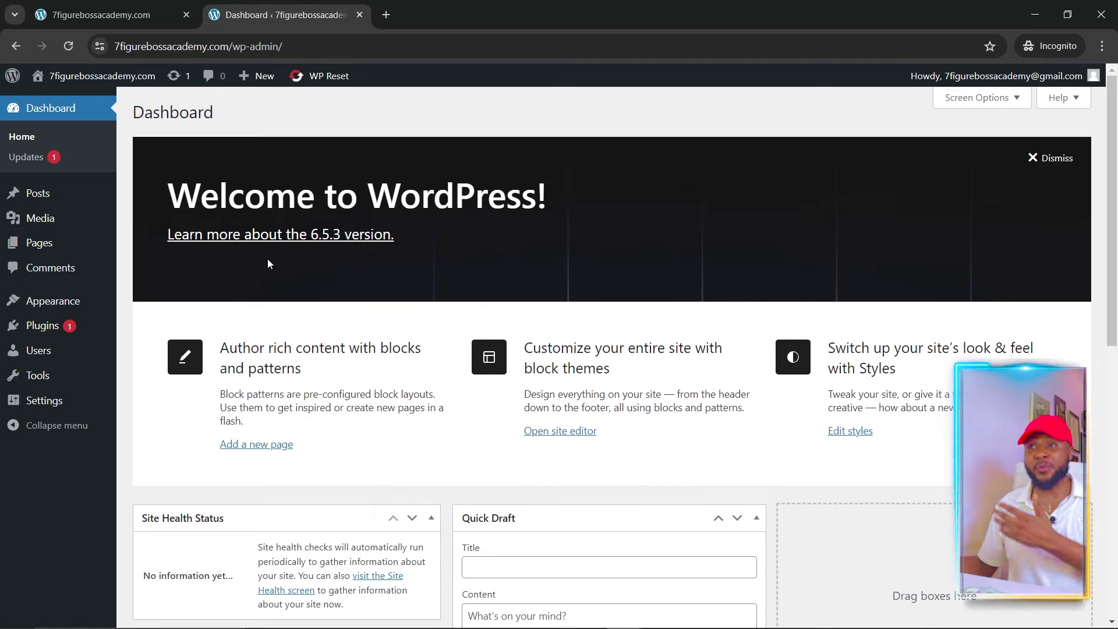
# Look over the live site's home page and return to the WordPress dashboard
pyautogui.click(83, 12)
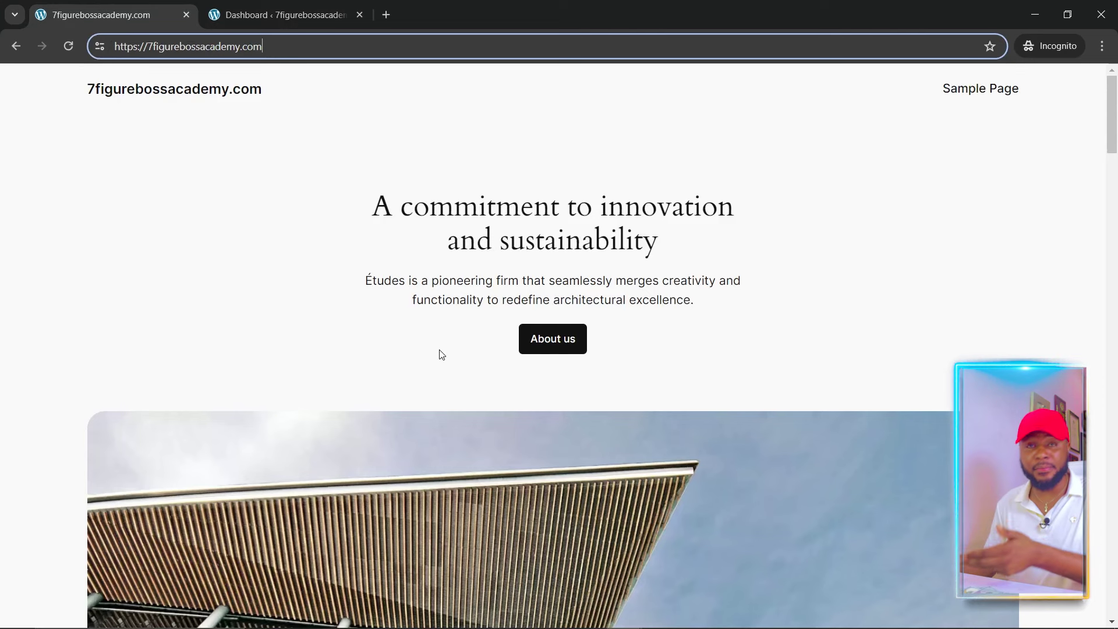
pyautogui.scroll(-10, 611, 373)
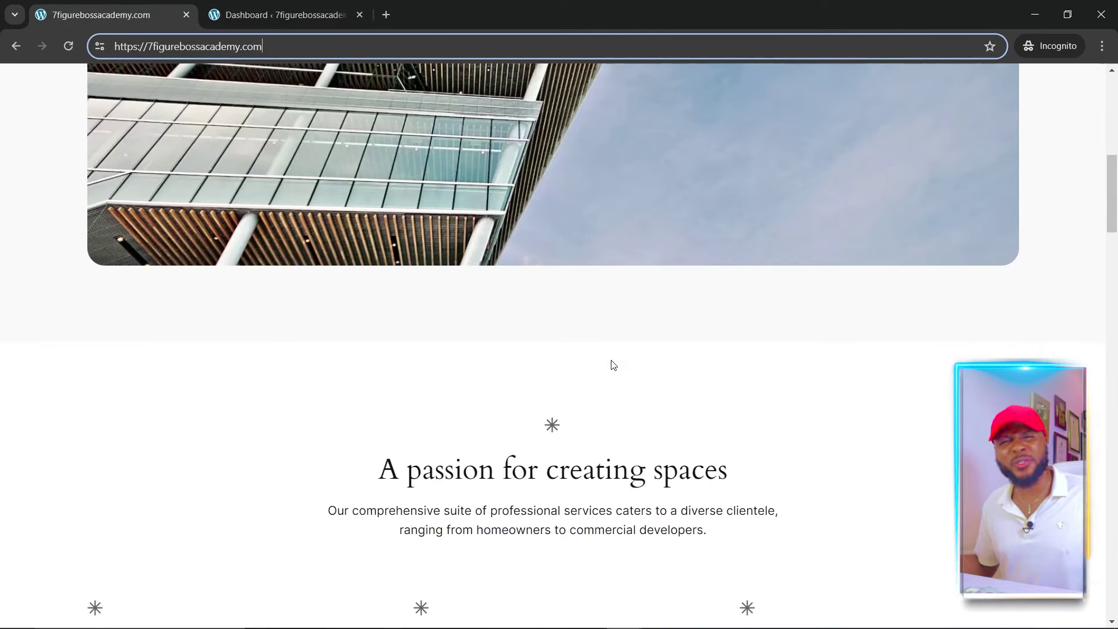
pyautogui.scroll(5, 609, 358)
pyautogui.click(280, 15)
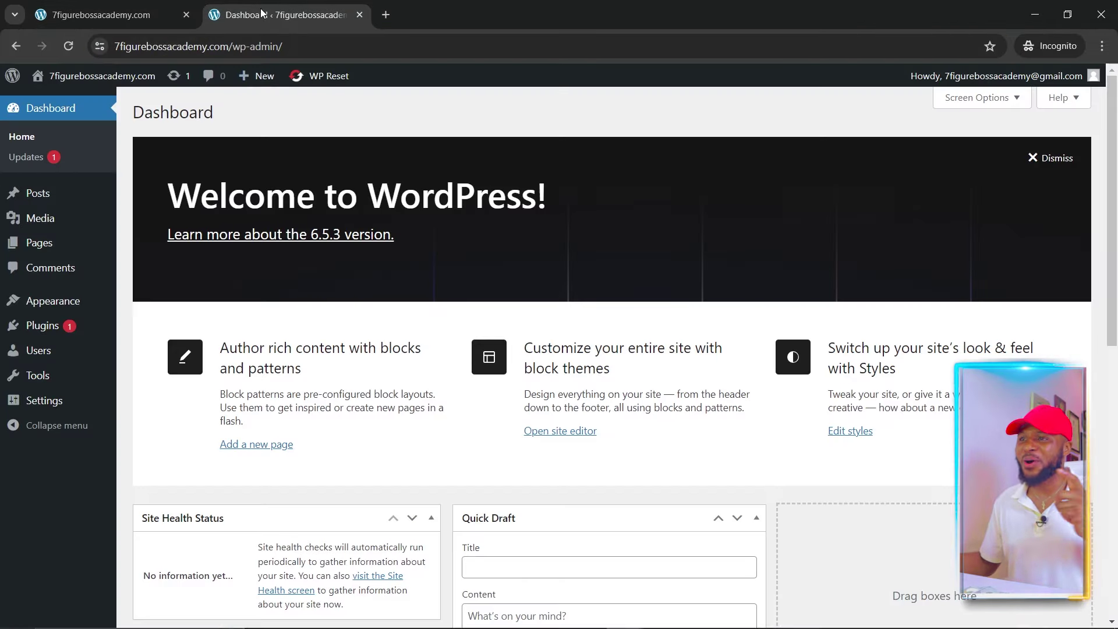
# Search the themes available to add to the site for "blog" and browse the matching themes
pyautogui.moveTo(60, 302)
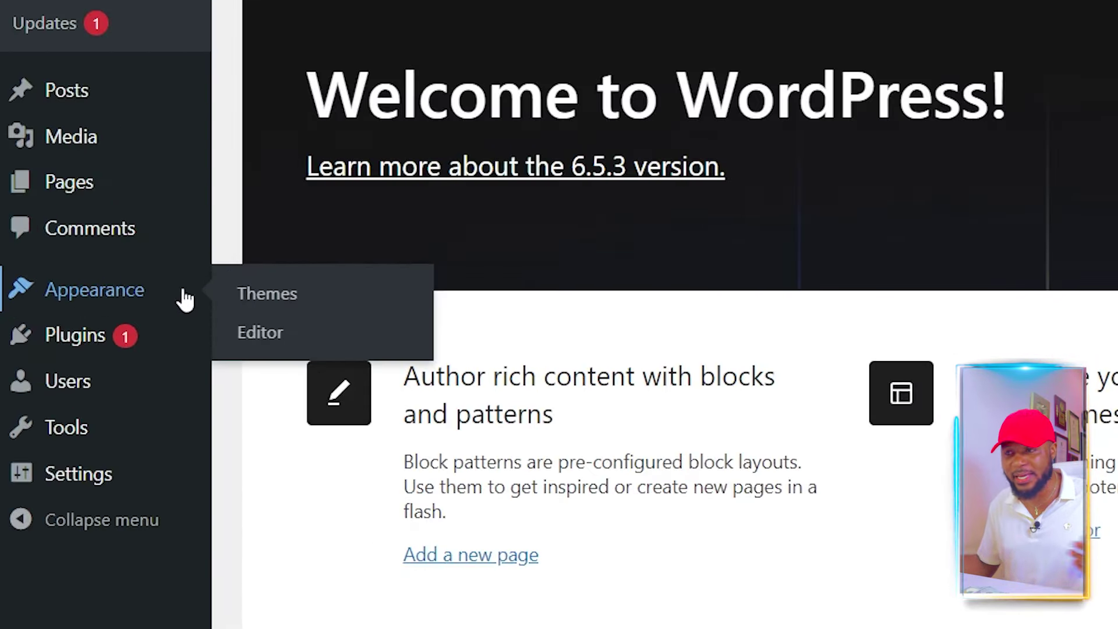
pyautogui.click(265, 297)
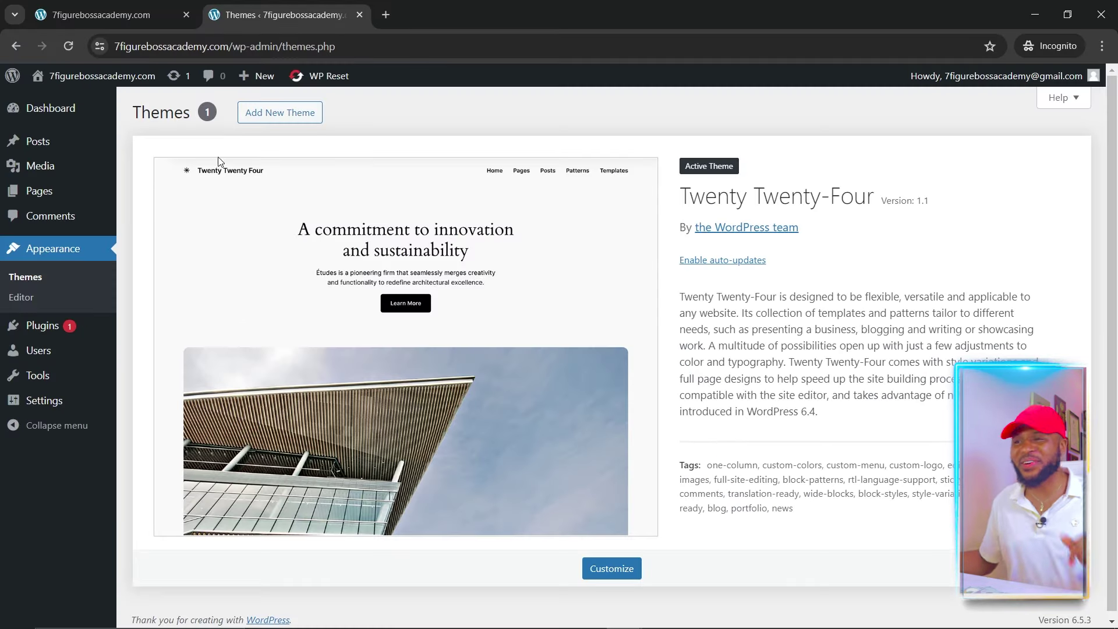
pyautogui.click(282, 119)
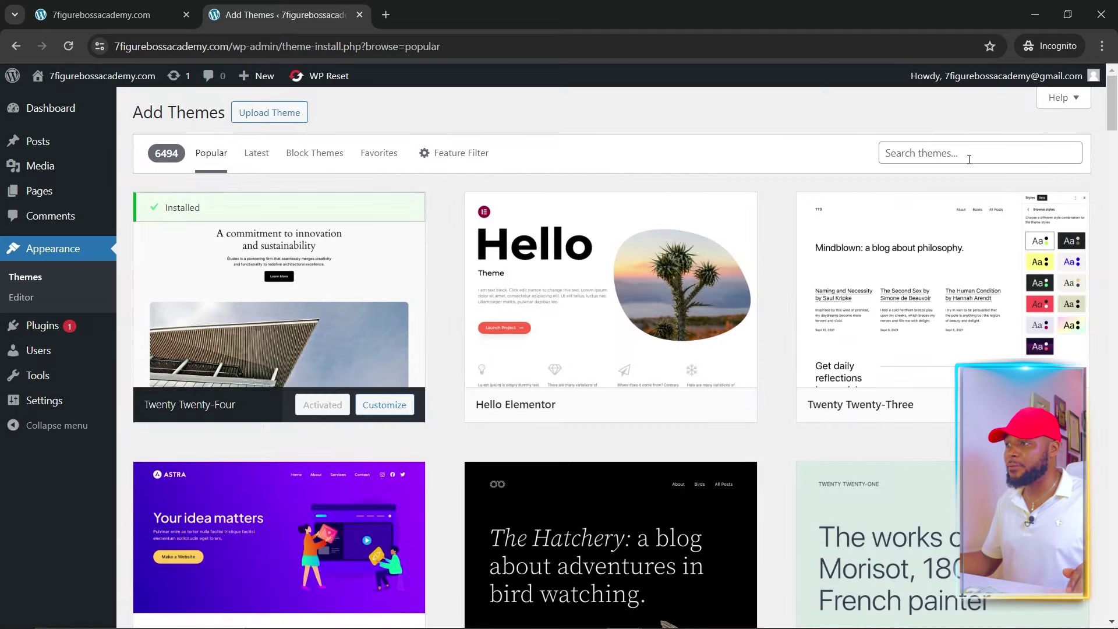
pyautogui.click(962, 155)
pyautogui.write('blog')
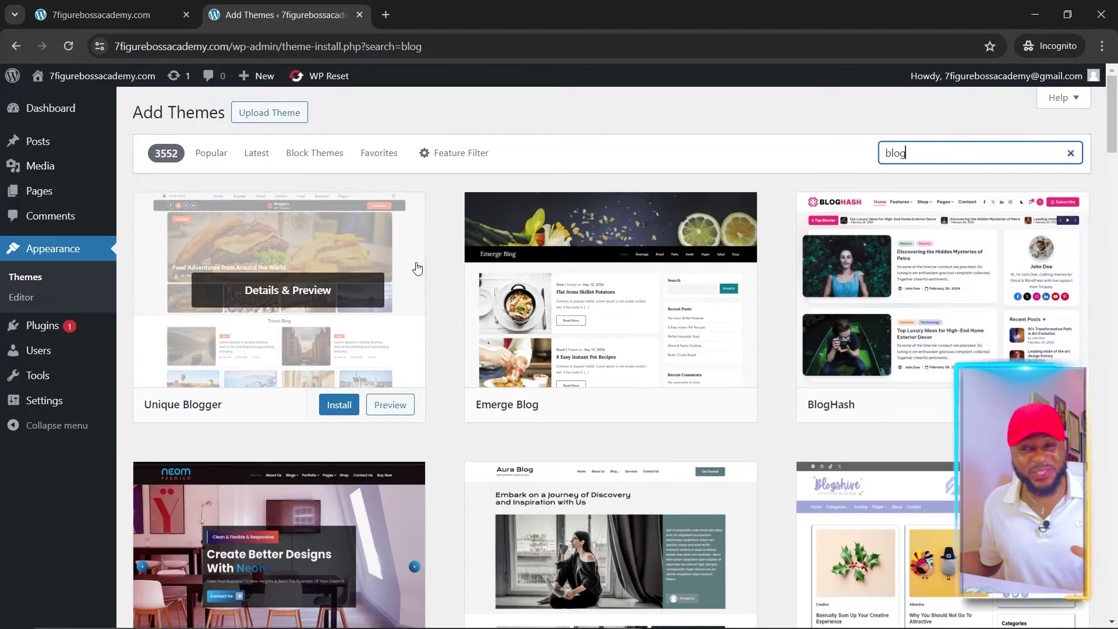
pyautogui.scroll(-7, 568, 297)
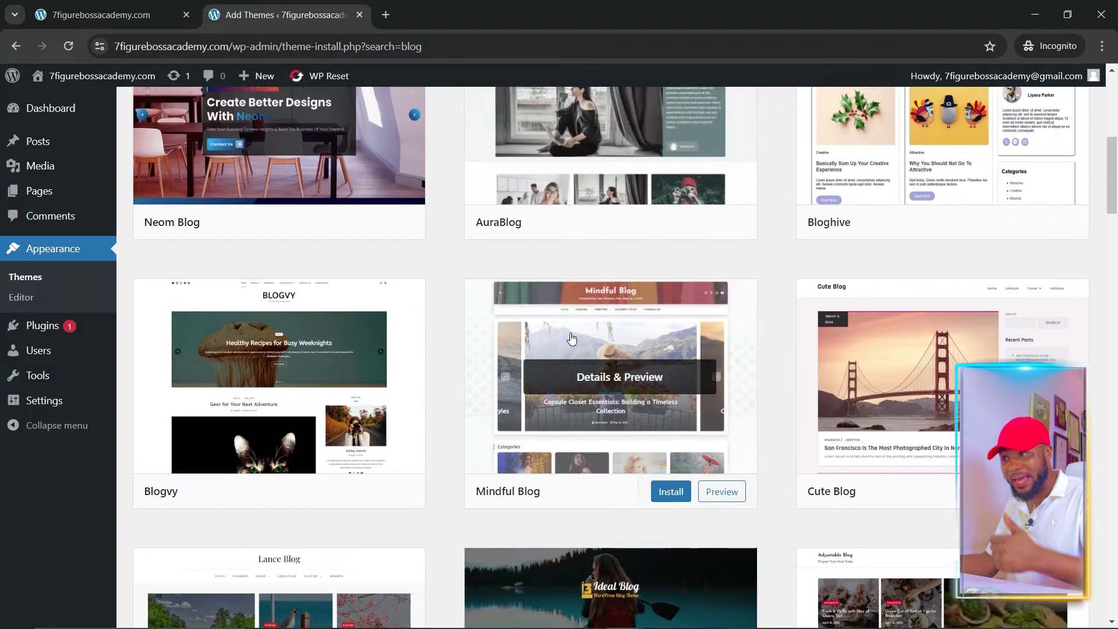
pyautogui.scroll(7, 571, 340)
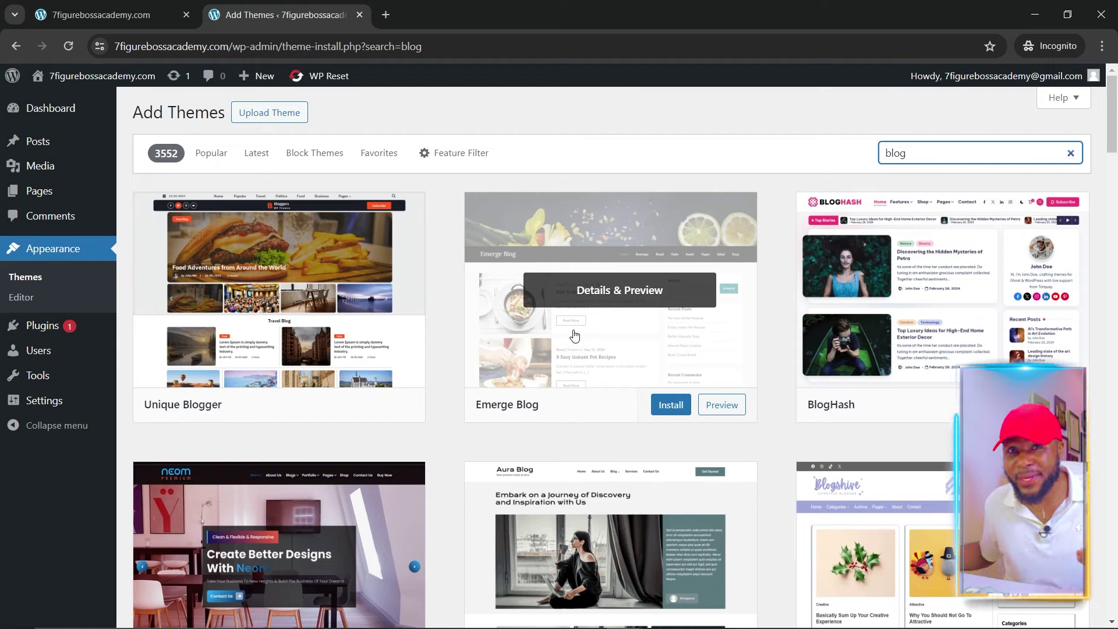
# Install and activate the BlogHash theme from the "blog" theme search results
pyautogui.scroll(-5, 652, 330)
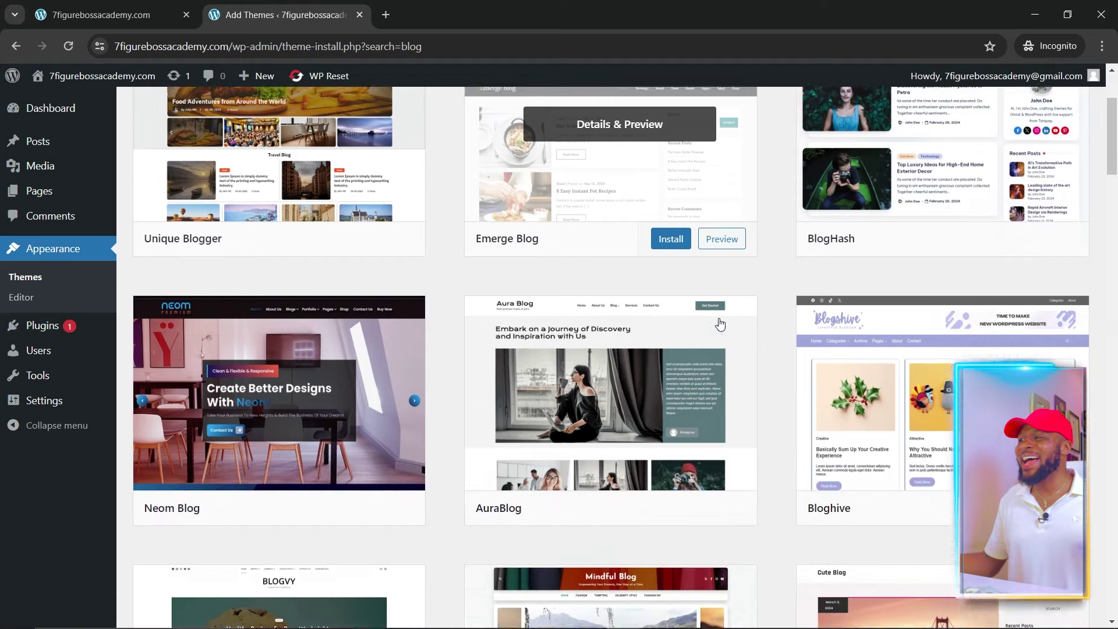
pyautogui.scroll(-6, 719, 327)
pyautogui.scroll(11, 731, 317)
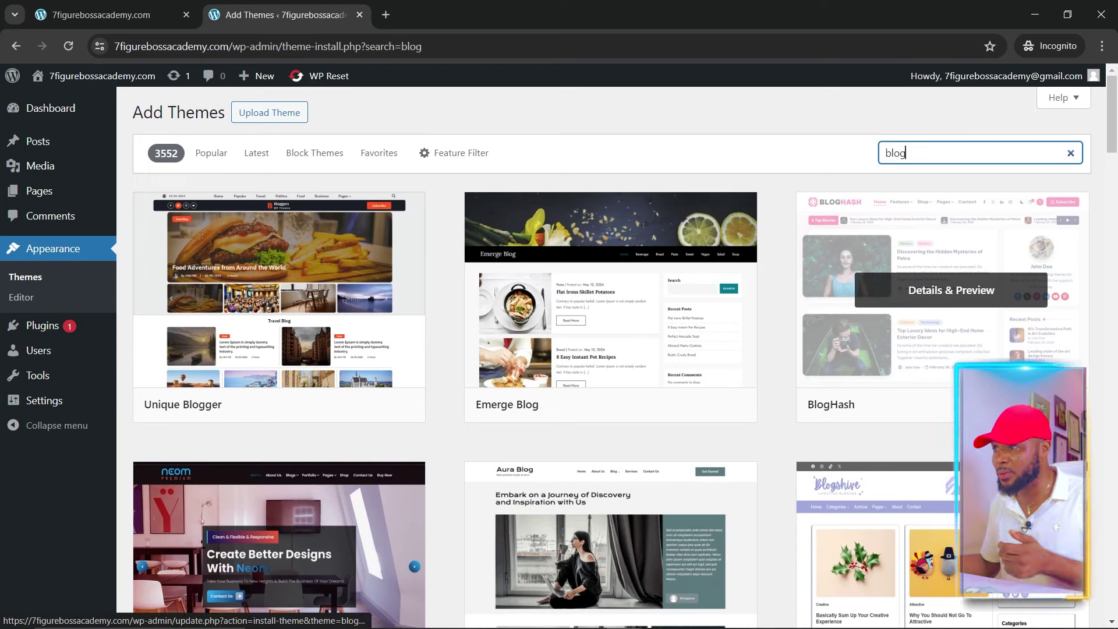
pyautogui.click(997, 410)
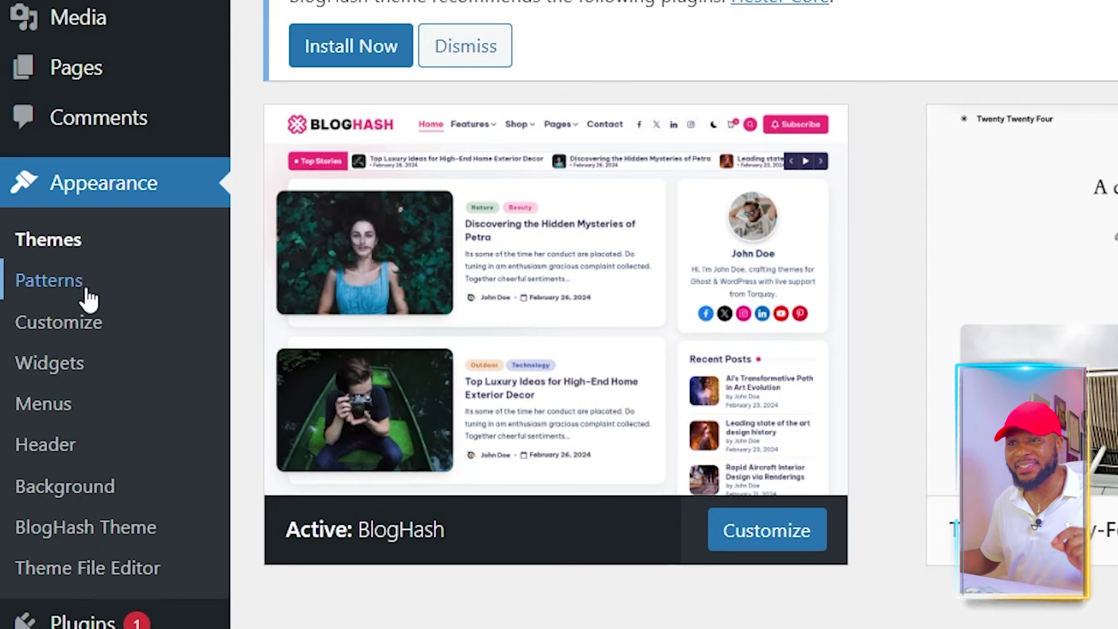
# Install and activate the recommended Hester Core plugin from the BlogHash theme's getting-started page
pyautogui.click(89, 533)
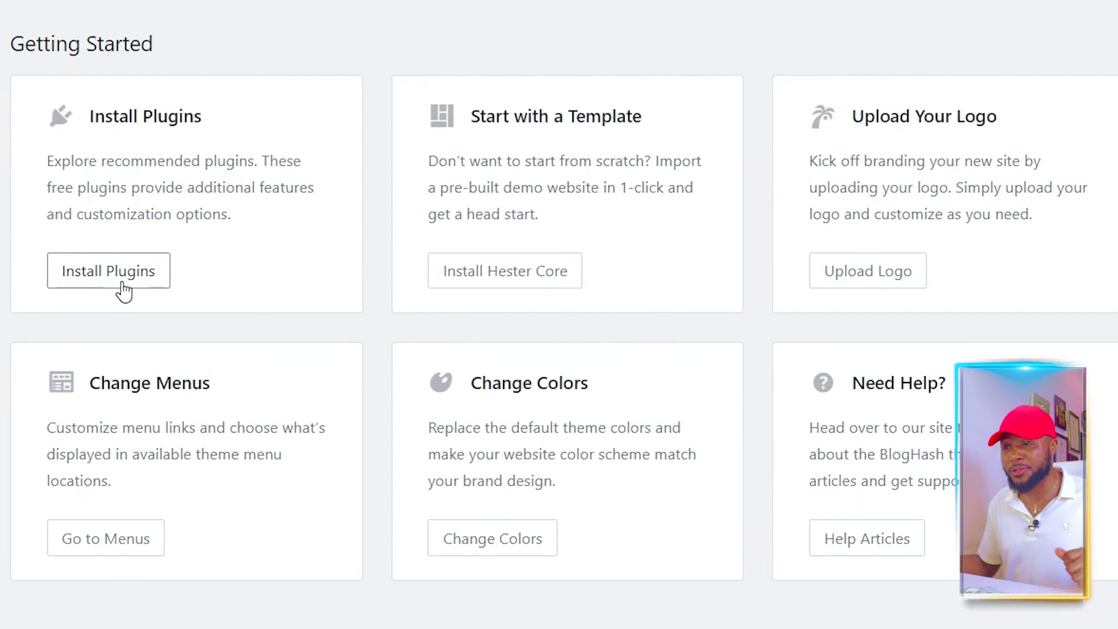
pyautogui.click(122, 279)
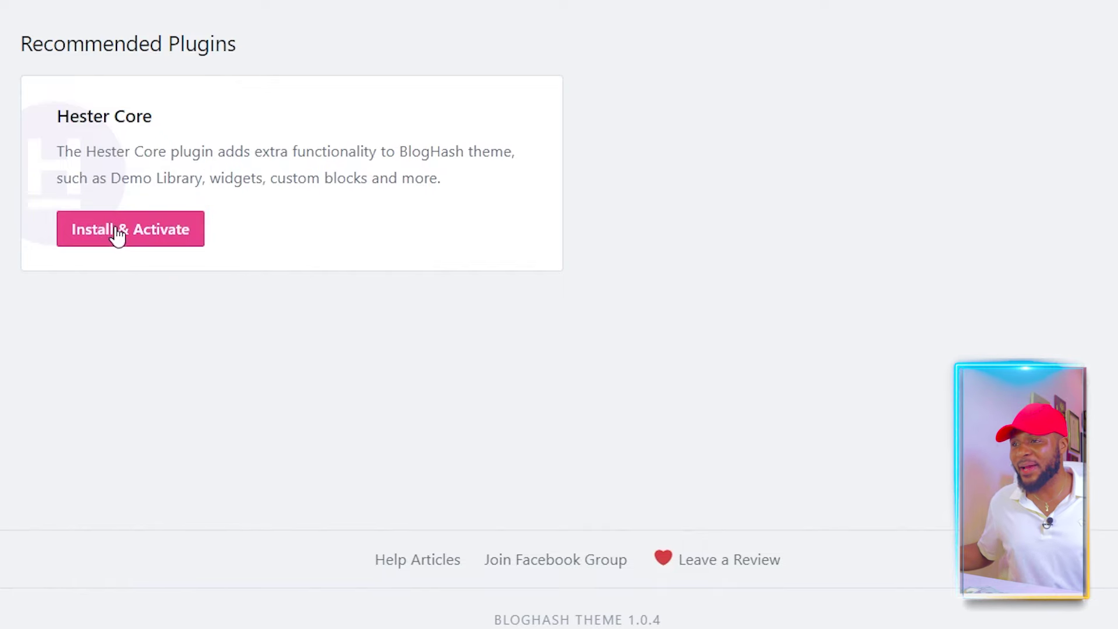
pyautogui.click(116, 229)
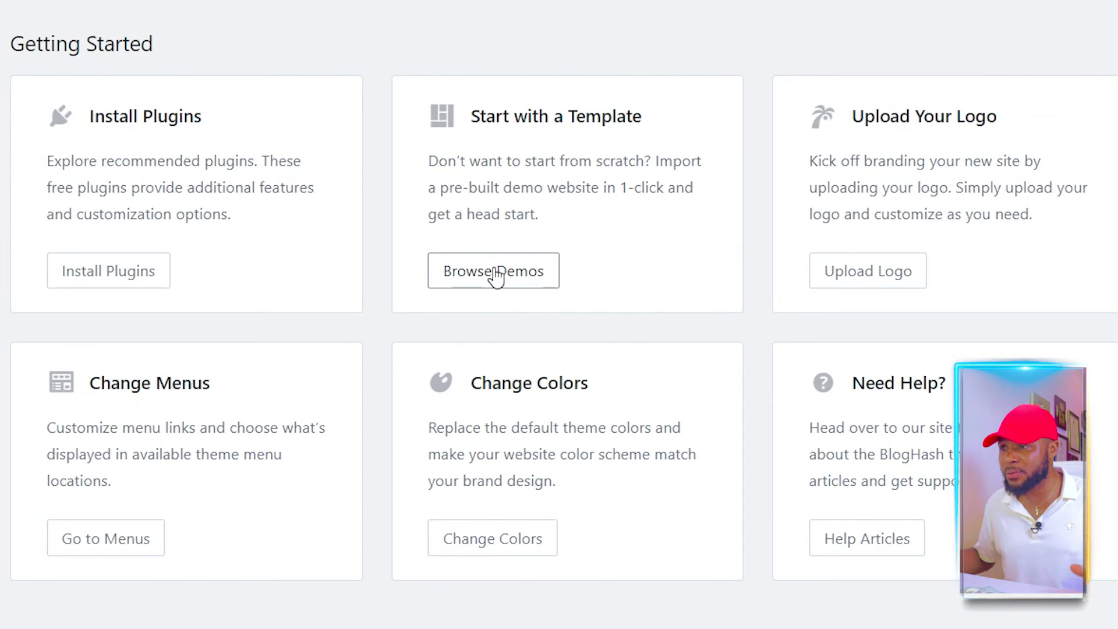
# Import the Lite demo from the BlogHash demo library, including customizer settings, content, media, widgets and the WPForms plugin
pyautogui.click(495, 273)
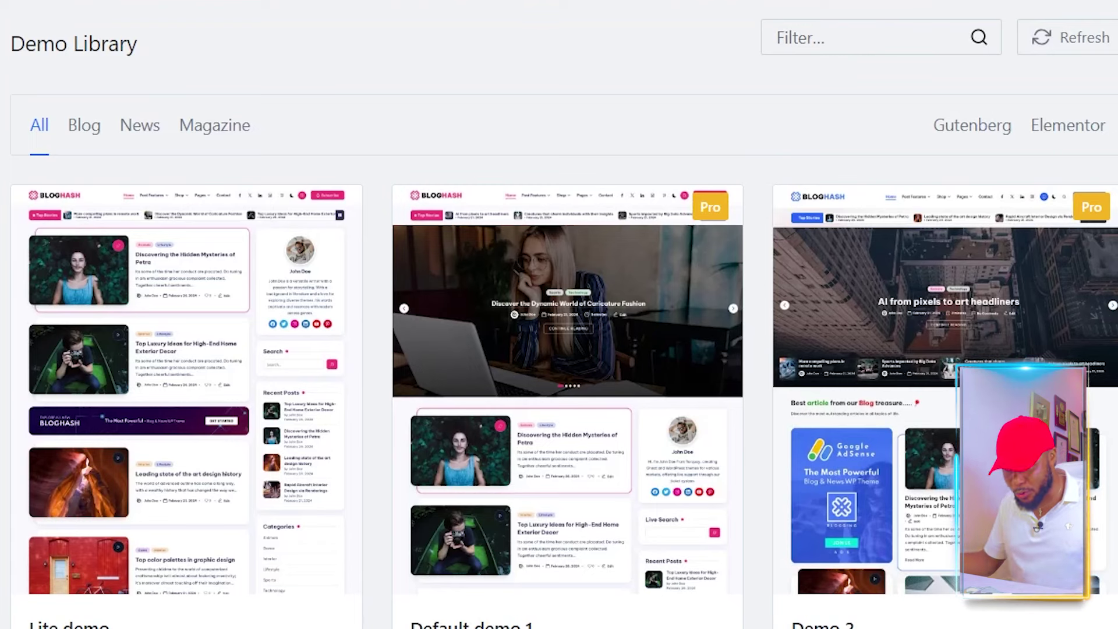
pyautogui.moveTo(110, 416)
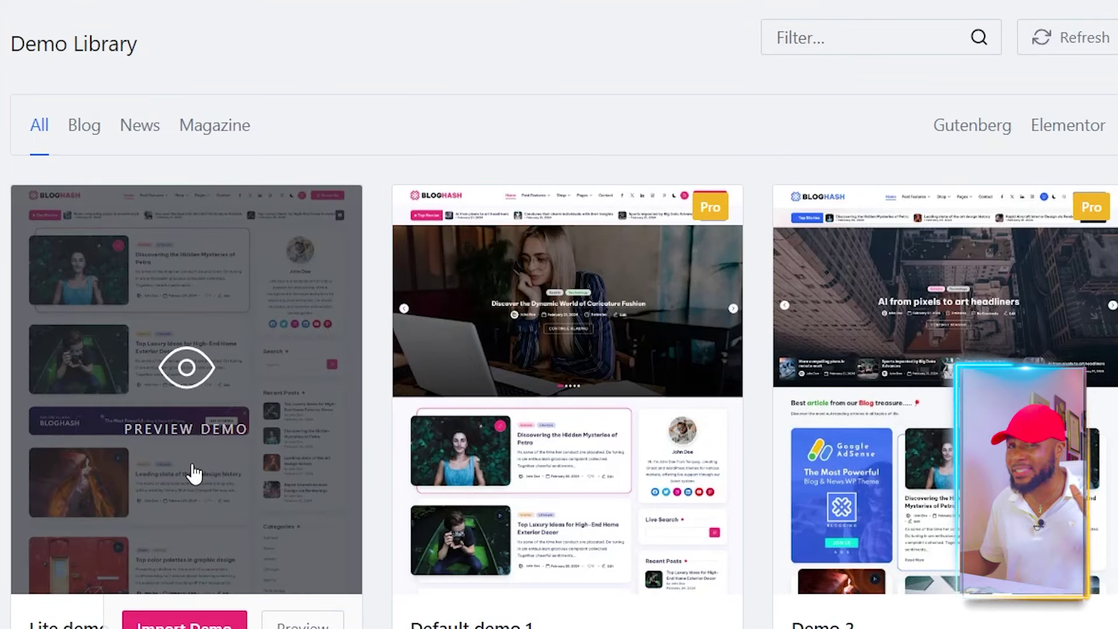
pyautogui.scroll(-2, 195, 456)
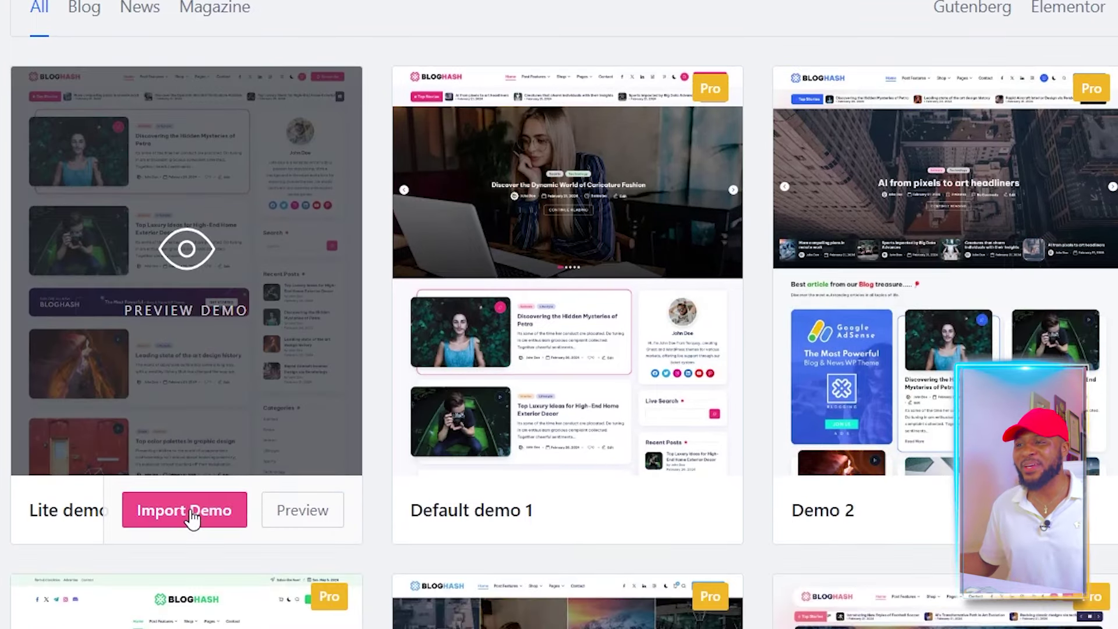
pyautogui.click(186, 512)
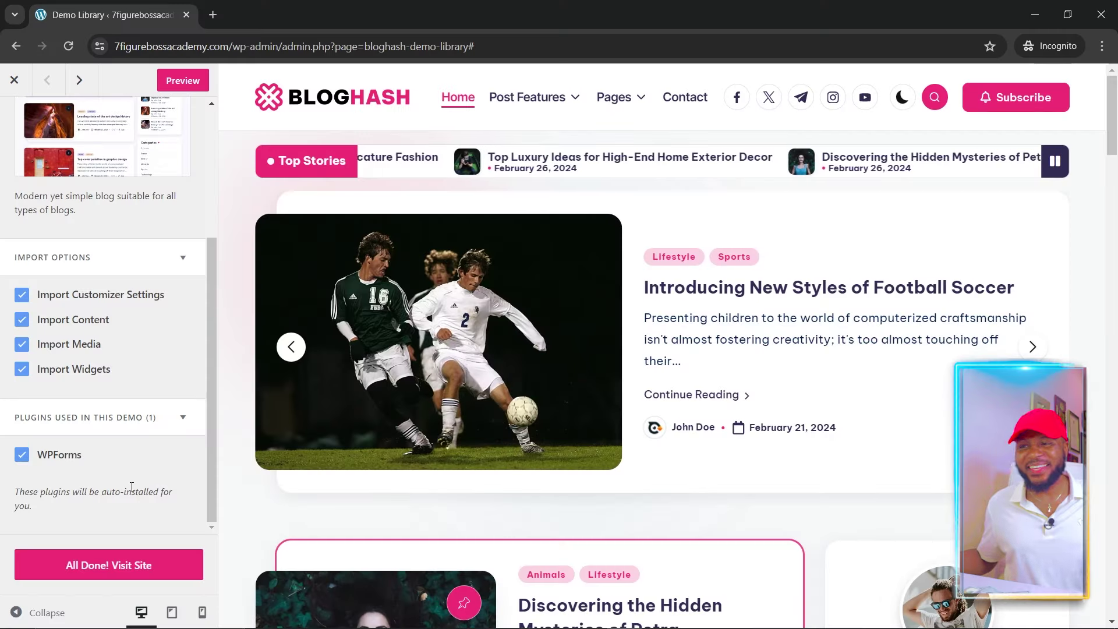
# Visit the live site and look through the home page built from the imported demo
pyautogui.click(117, 570)
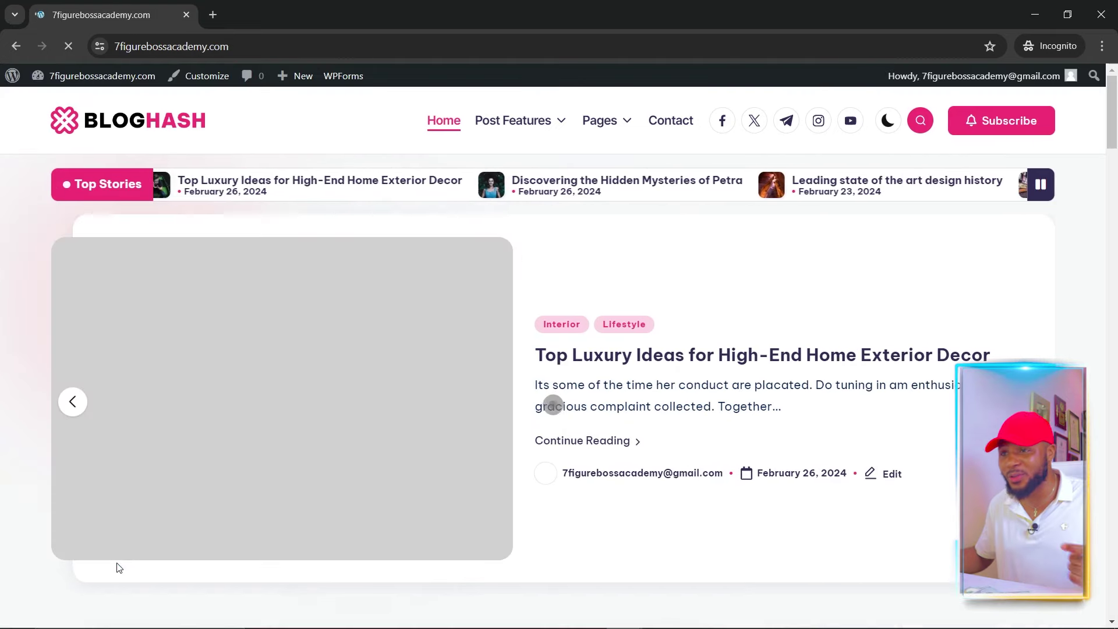
pyautogui.scroll(-13, 344, 375)
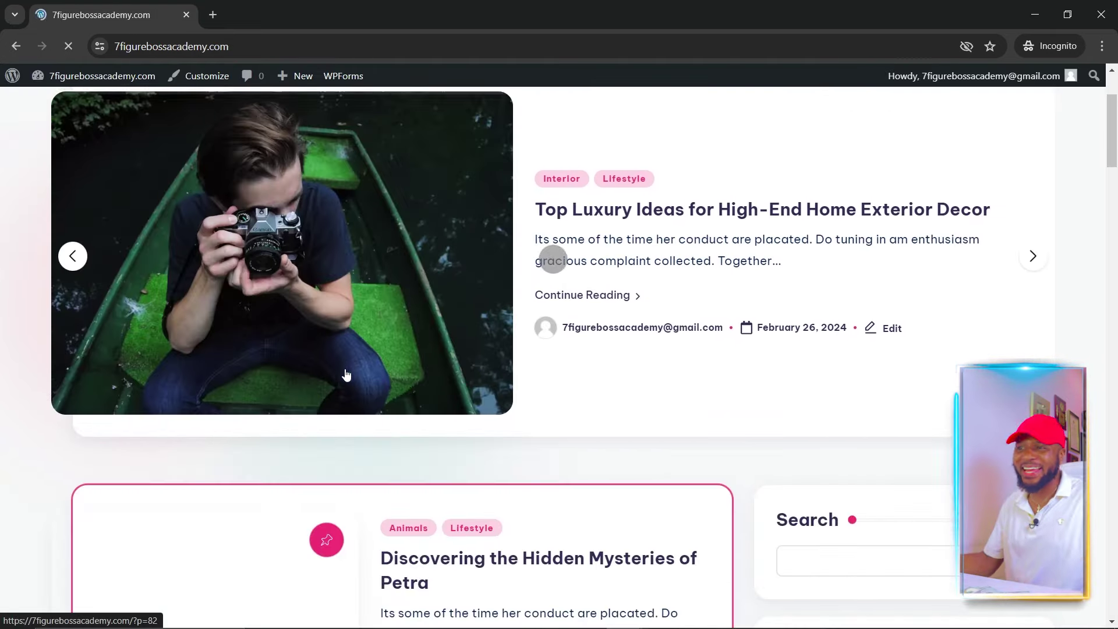
pyautogui.scroll(-5, 332, 395)
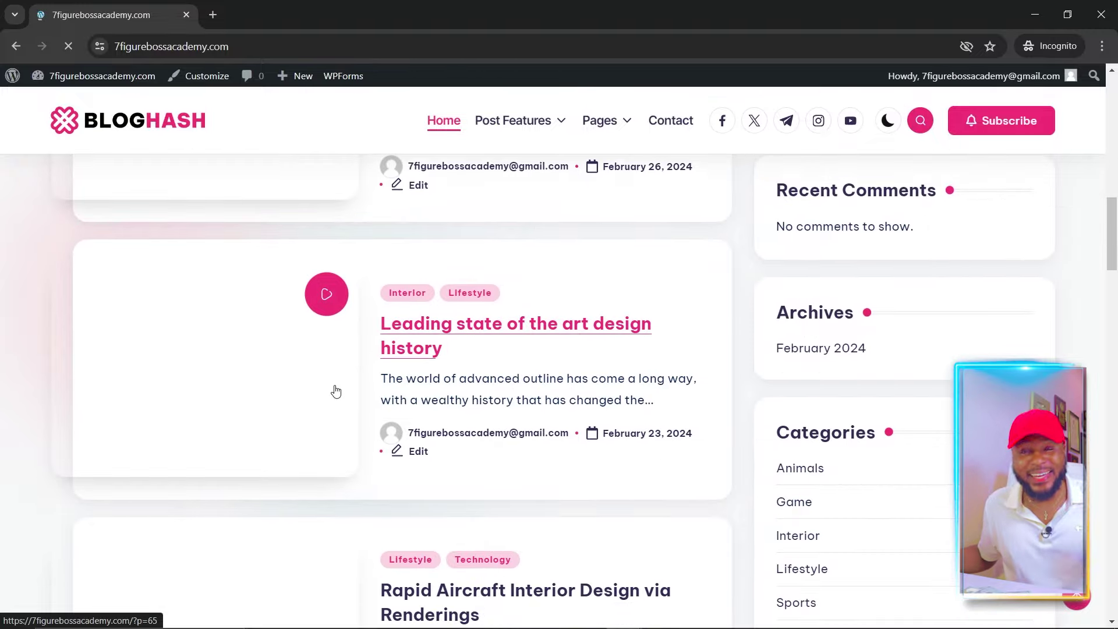